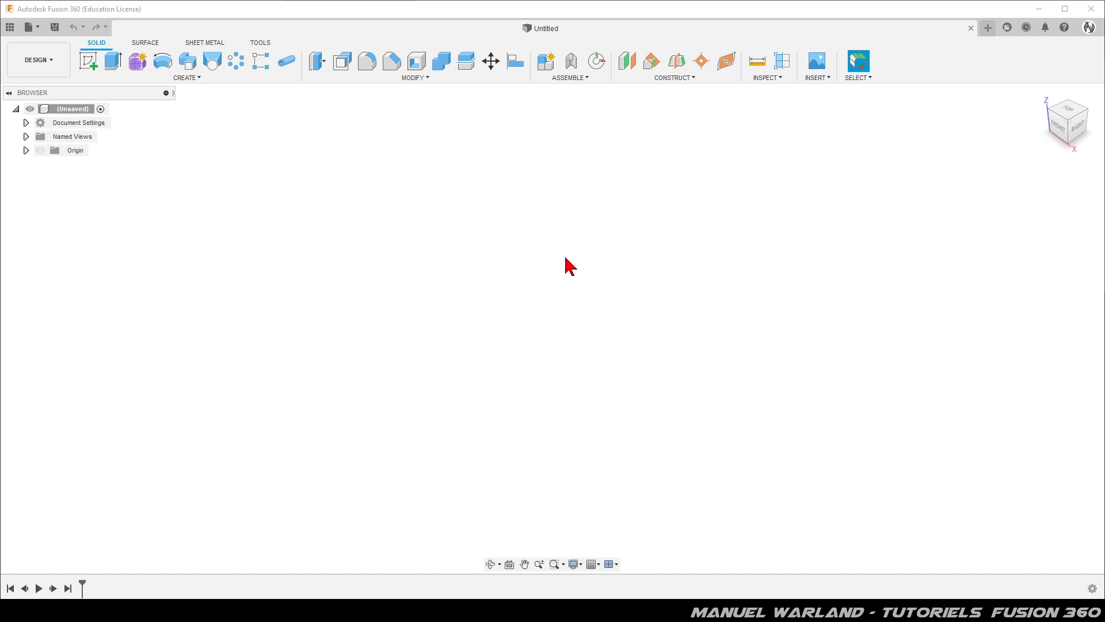
# Start a sketch on the horizontal XY plane and draw a 220 × 140 mm center rectangle centred on the origin
pyautogui.click(90, 65)
pyautogui.click(624, 339)
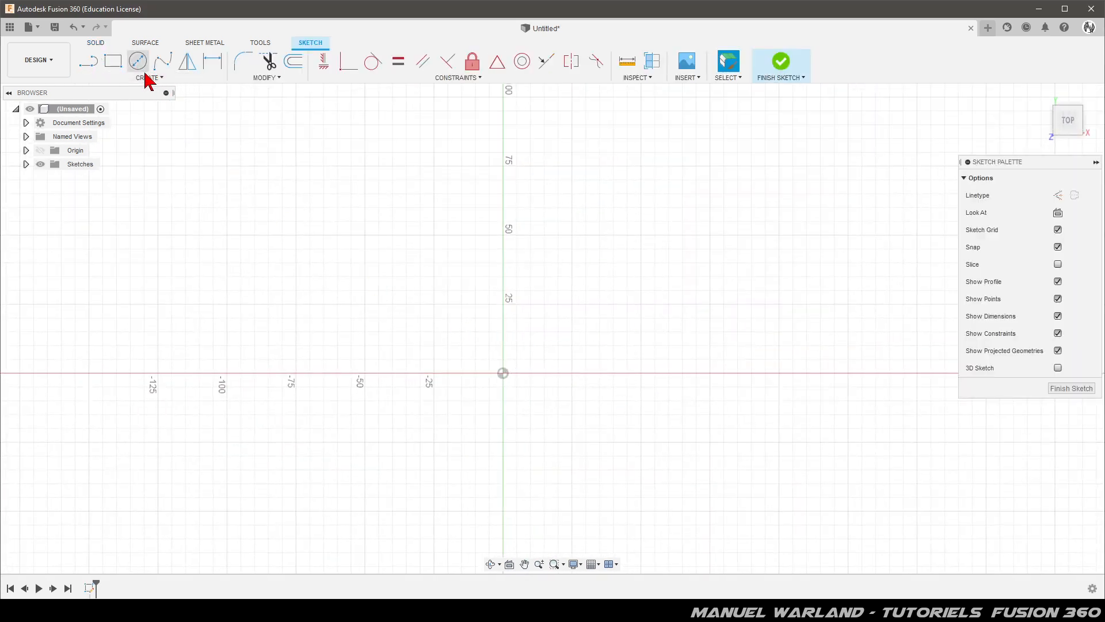
pyautogui.click(146, 77)
pyautogui.moveTo(129, 106)
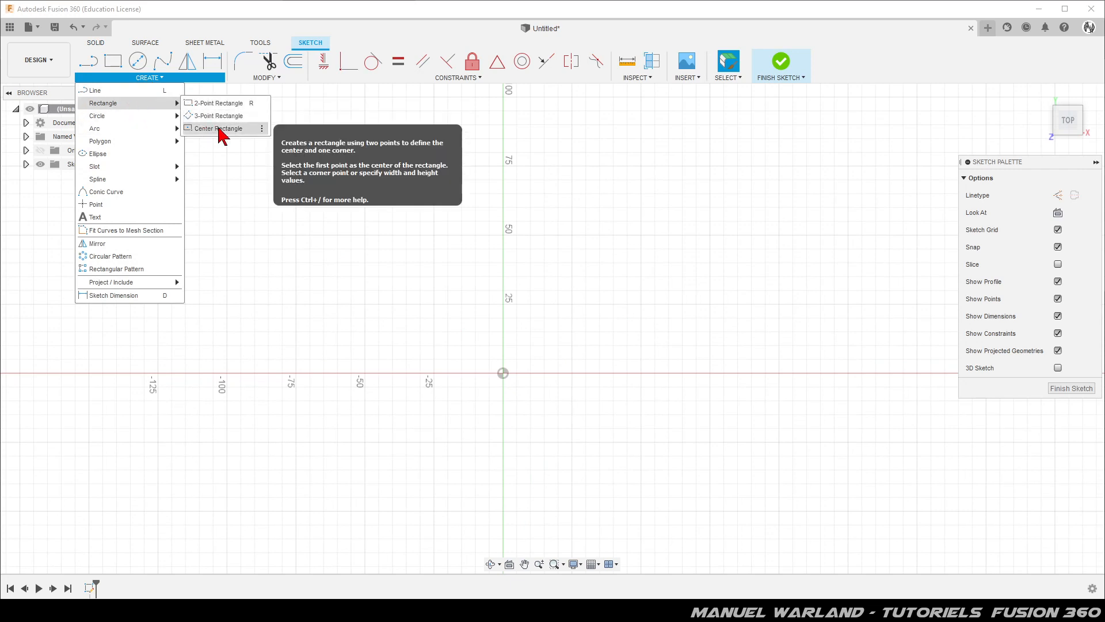
pyautogui.click(218, 128)
pyautogui.click(503, 373)
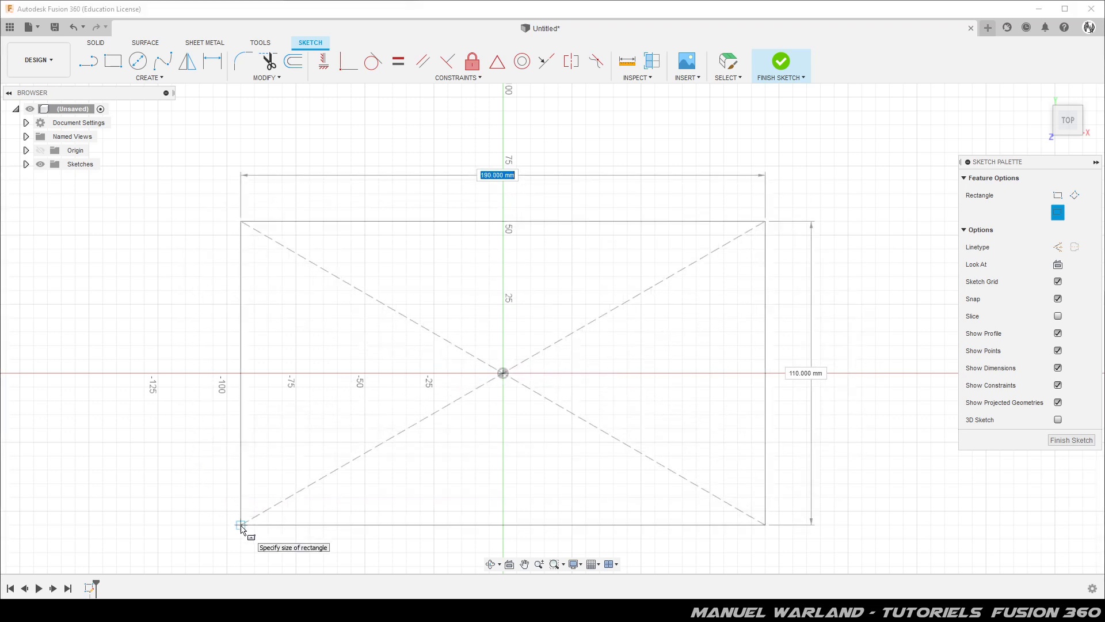
pyautogui.write('220')
pyautogui.press('Tab')
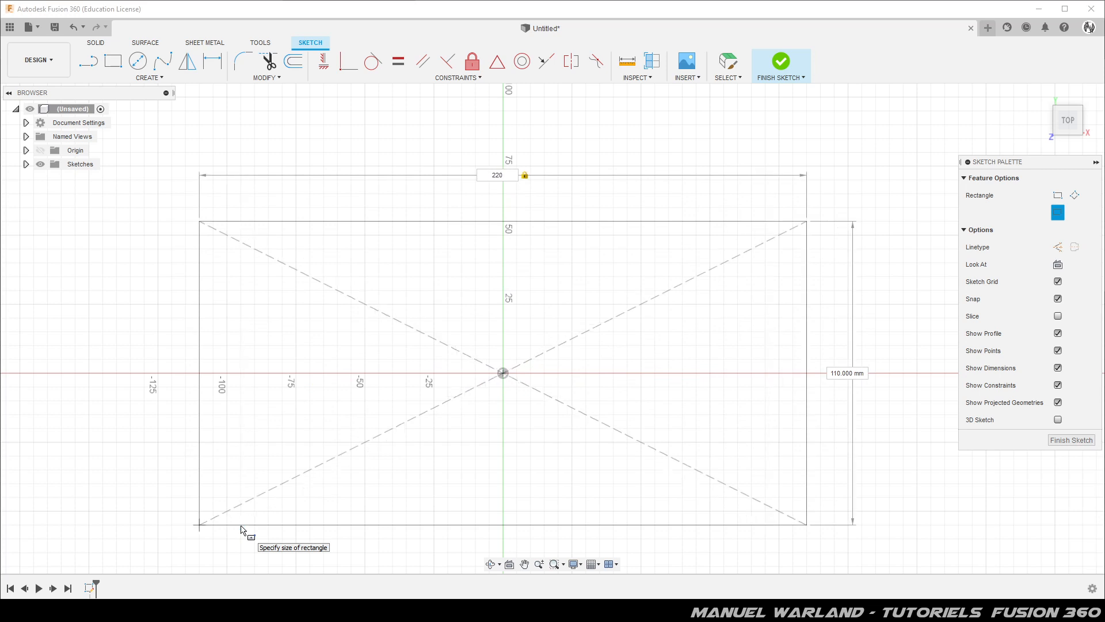
pyautogui.press('Tab')
pyautogui.write('140')
pyautogui.press('Tab')
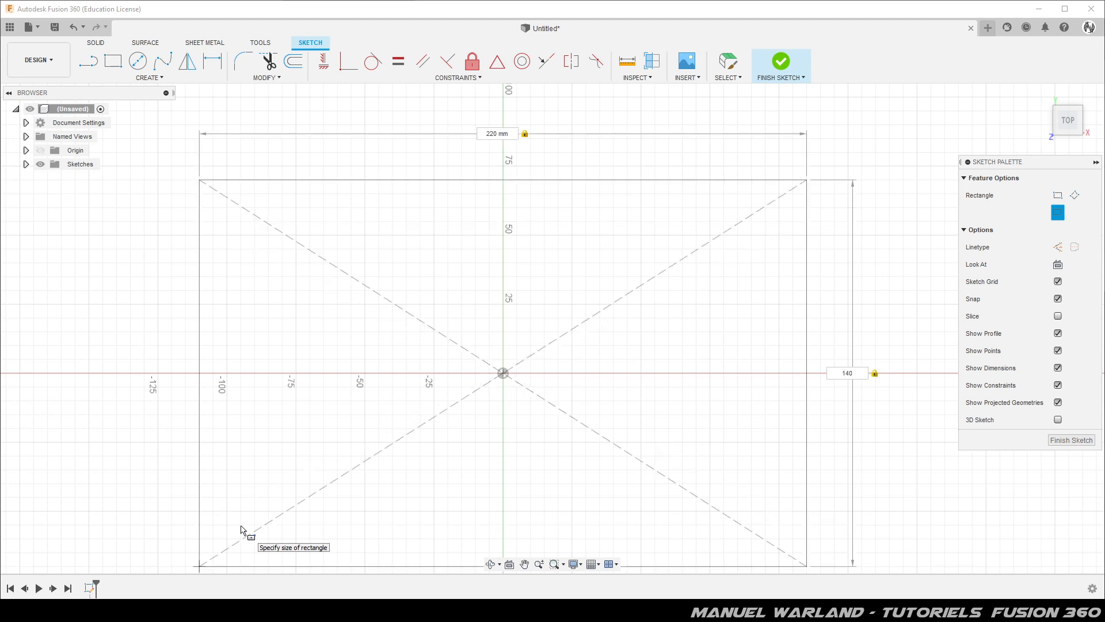
pyautogui.click(242, 530)
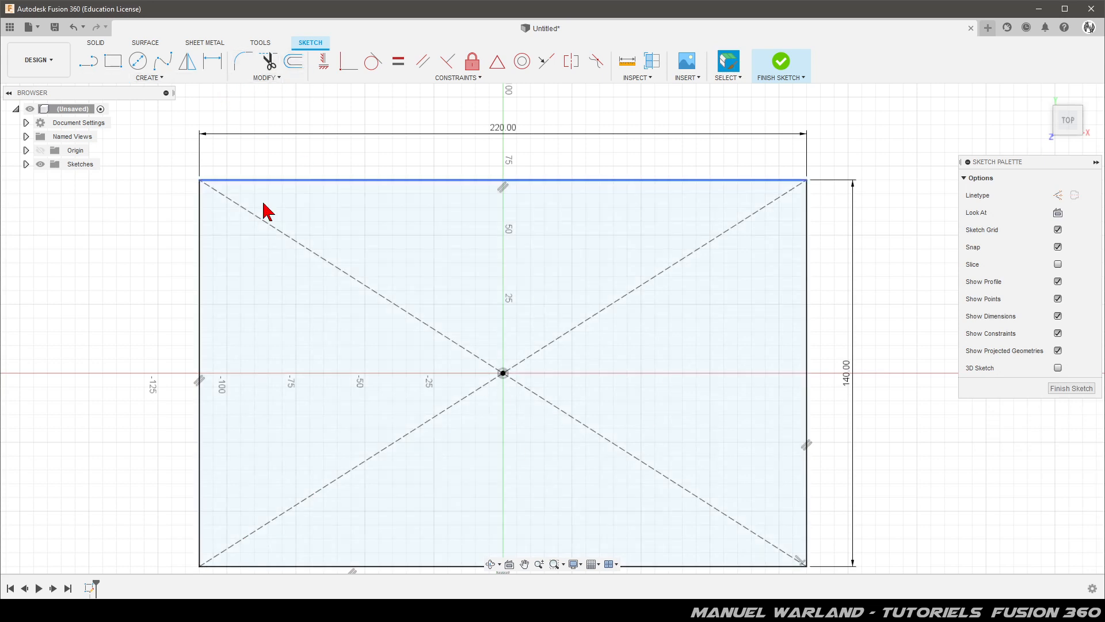
# Fillet all four corners of the rectangle with a 35 mm radius and finish the sketch
pyautogui.click(239, 61)
pyautogui.click(200, 210)
pyautogui.click(223, 181)
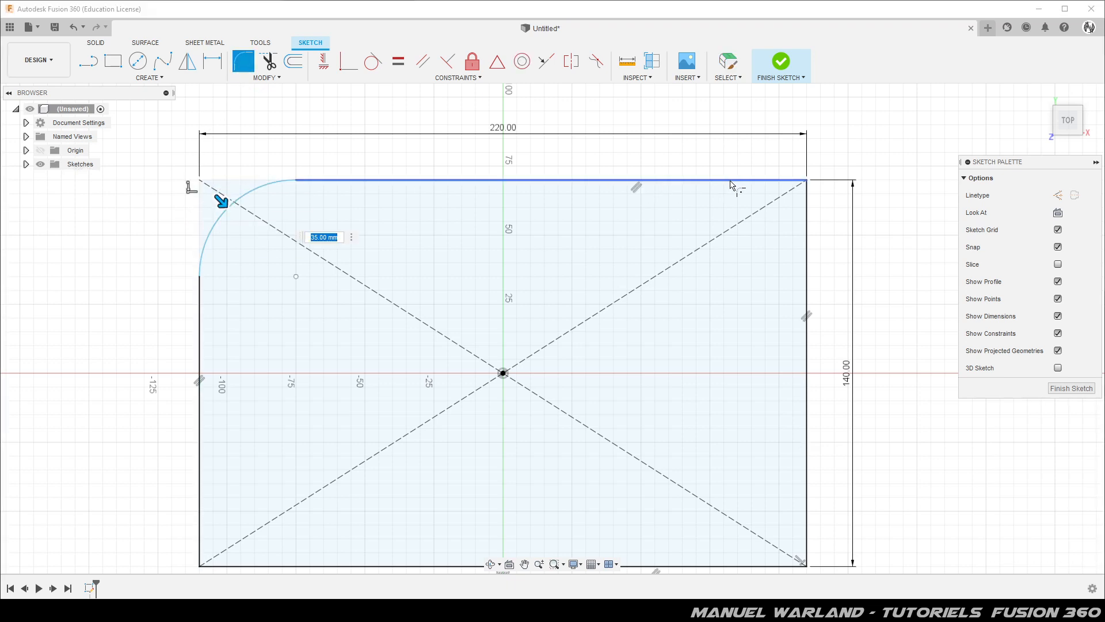
pyautogui.press('Return')
pyautogui.click(805, 226)
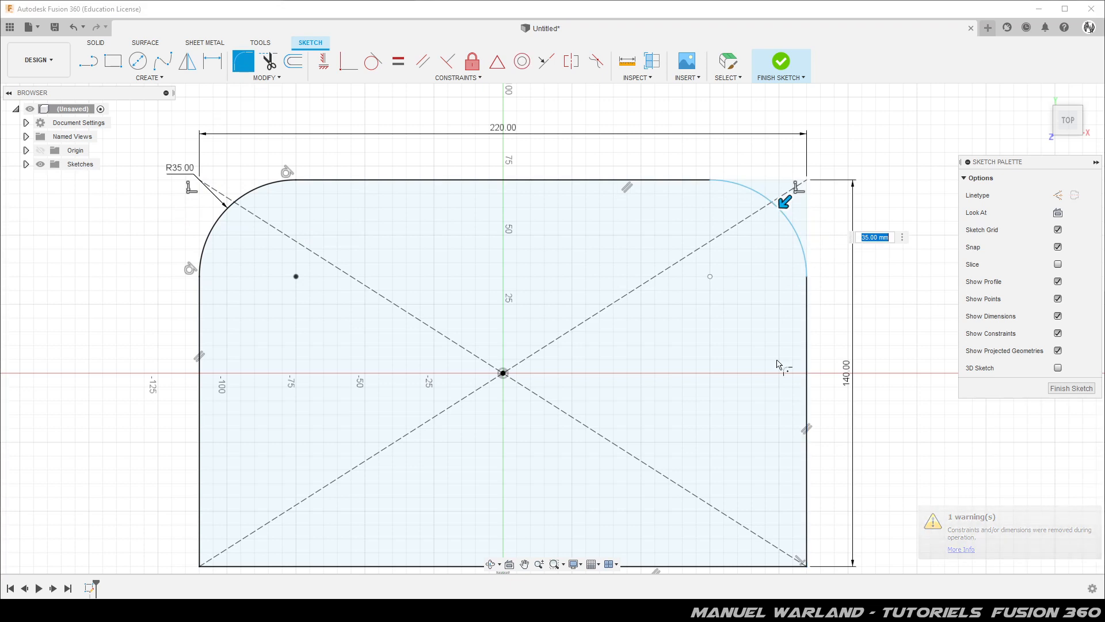
pyautogui.press('Return')
pyautogui.click(809, 516)
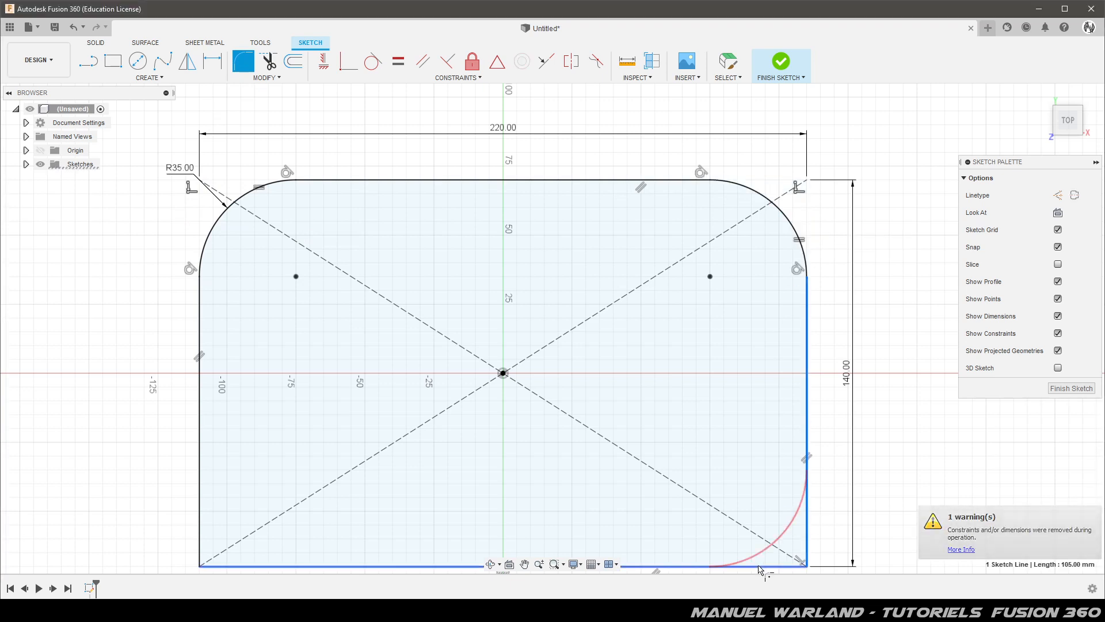
pyautogui.click(275, 570)
pyautogui.press('Return')
pyautogui.click(201, 525)
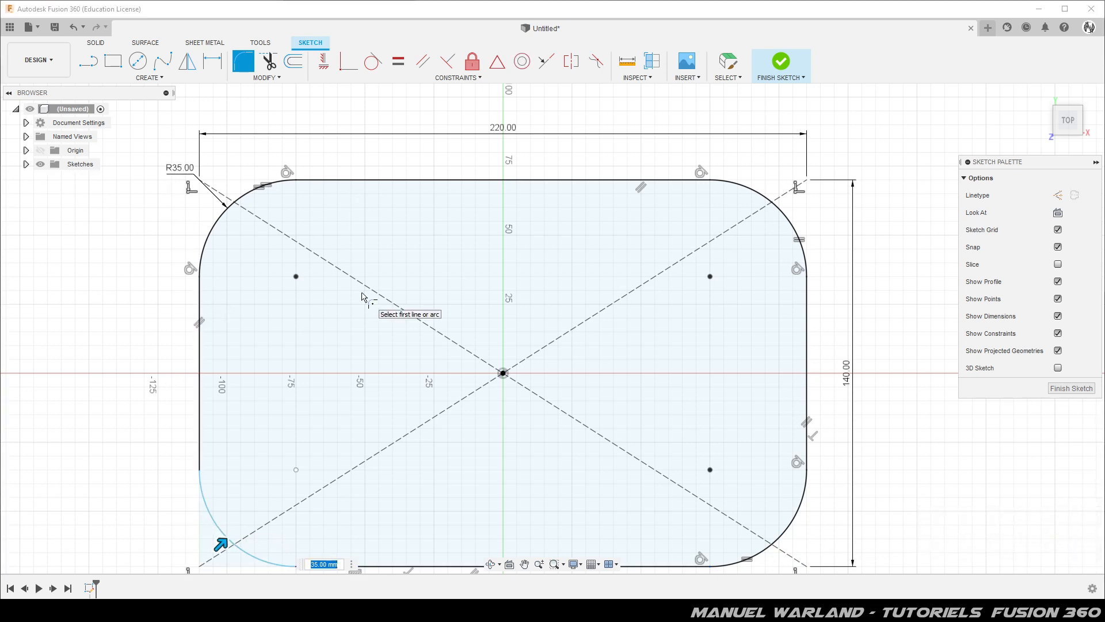
pyautogui.press('Return')
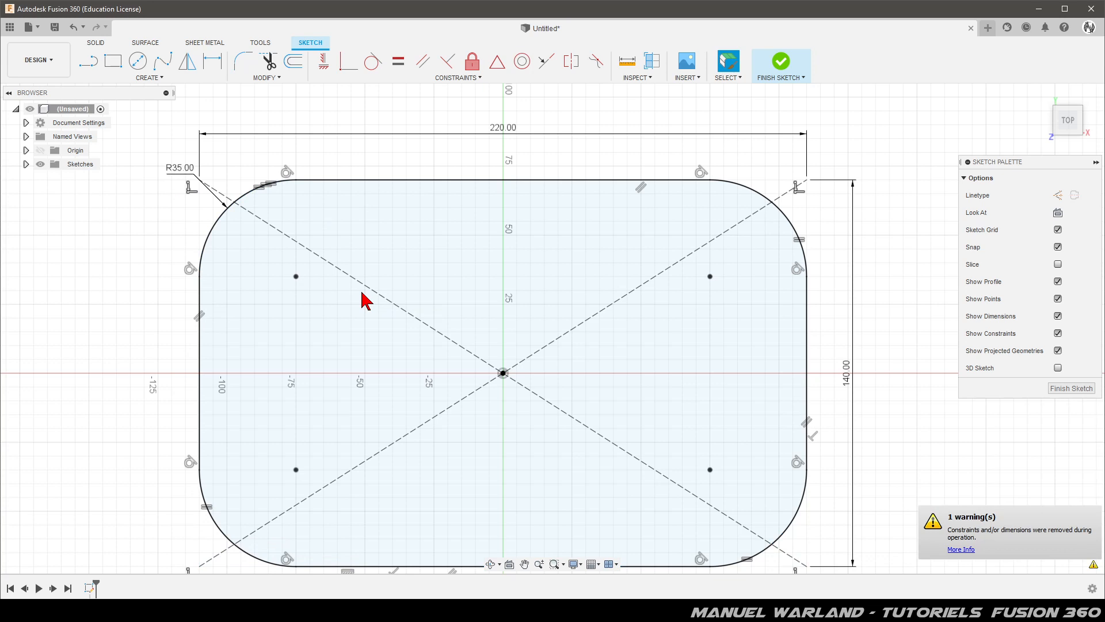
pyautogui.click(1072, 390)
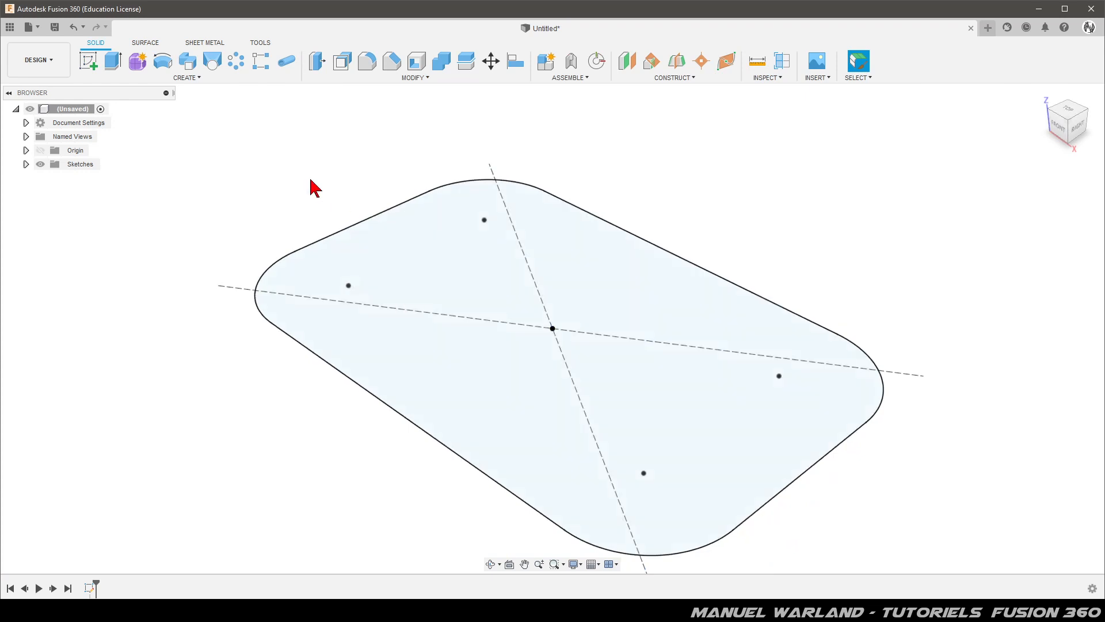
# Extrude the rounded rectangle profile upward 100 mm as a new body
pyautogui.click(113, 60)
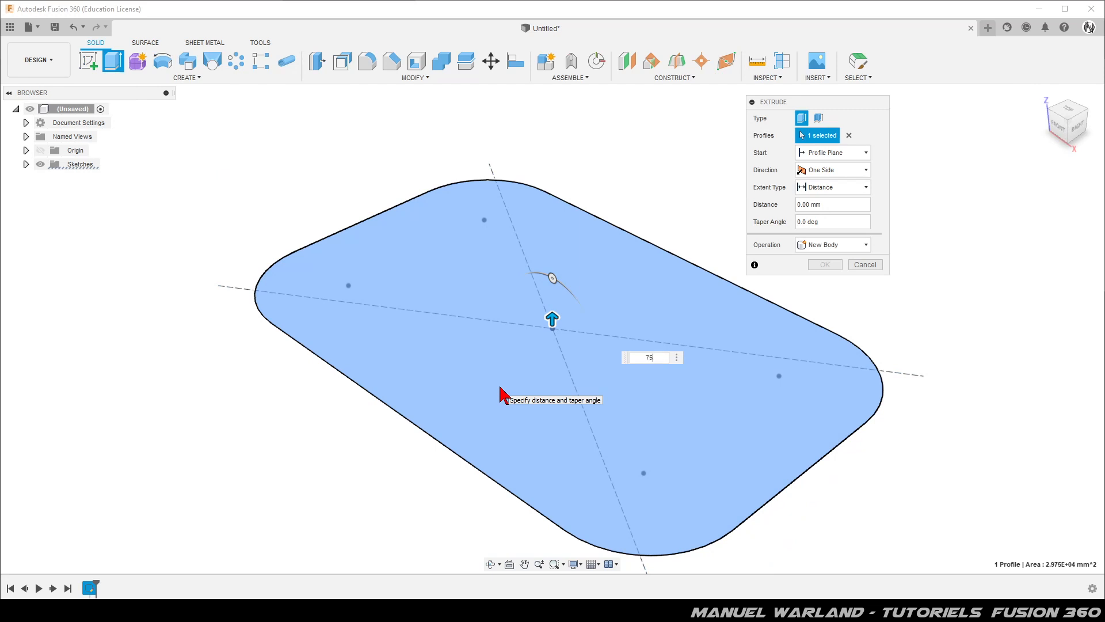
pyautogui.write('75')
pyautogui.press('Return')
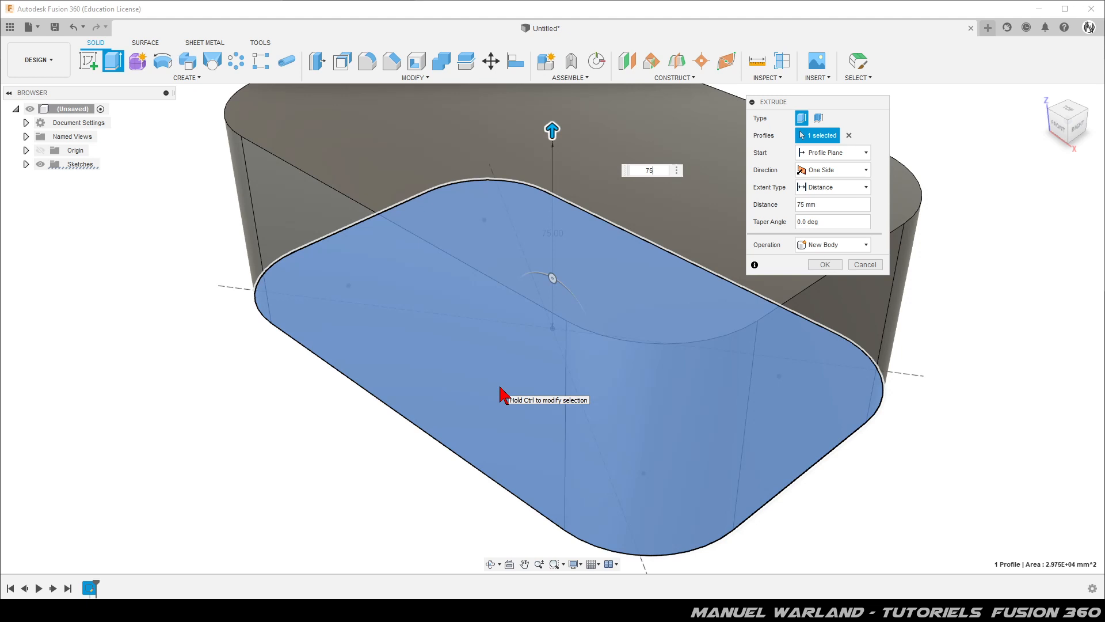
pyautogui.press('BackSpace')
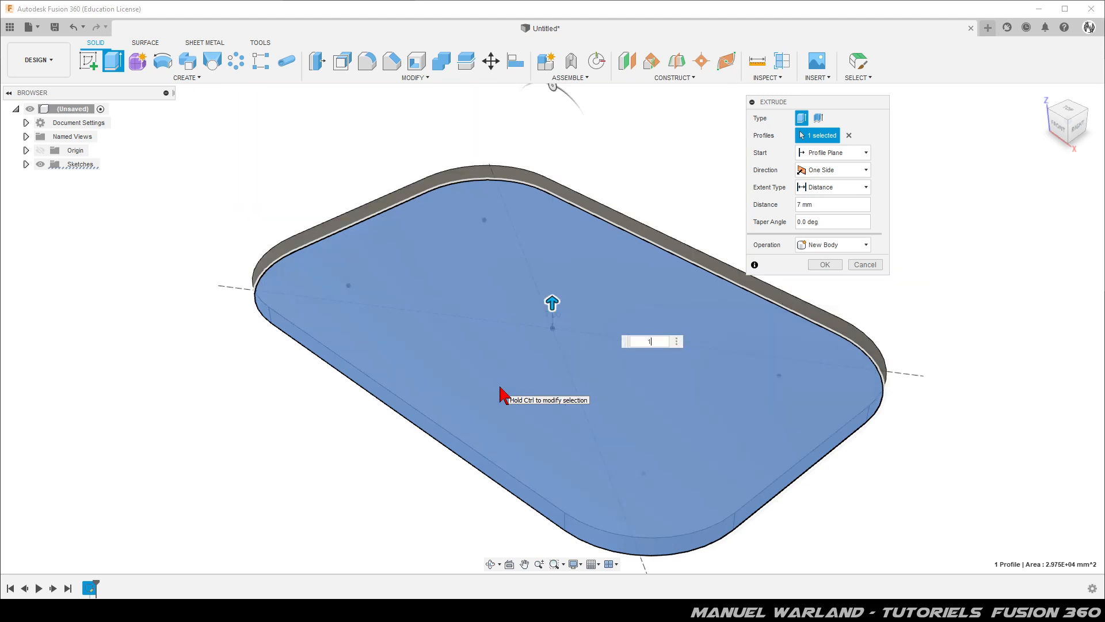
pyautogui.press('Return')
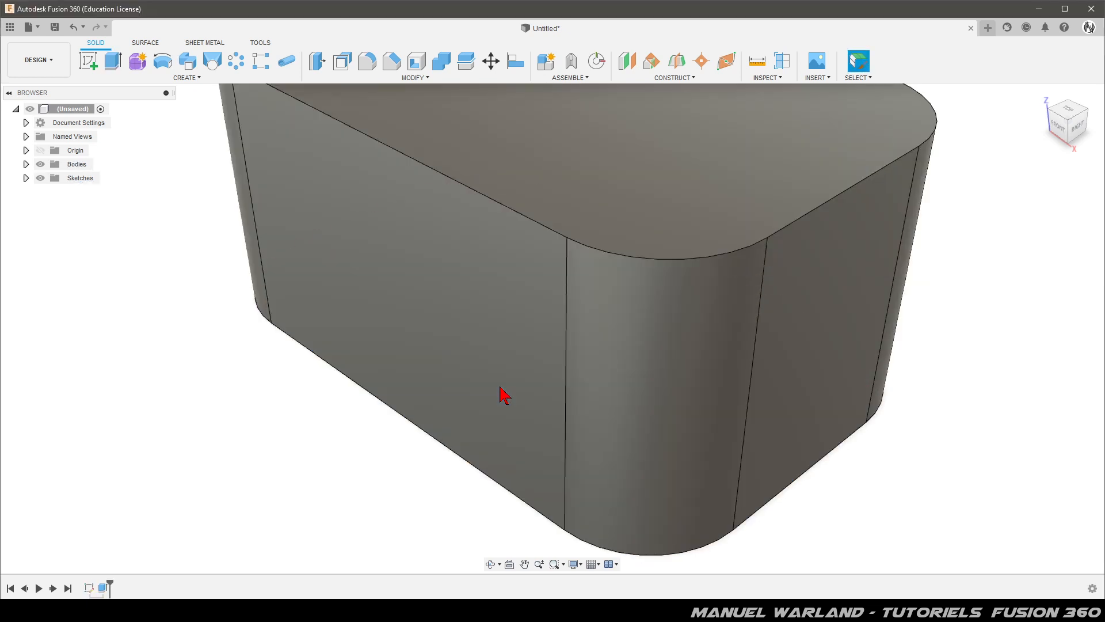
# Shell the whole body inward with a 1 mm wall thickness, without removing any face
pyautogui.scroll(-8, 370, 414)
pyautogui.keyDown('shift'); pyautogui.moveTo(370, 415); pyautogui.dragTo(353, 355, button='middle'); pyautogui.keyUp('shift')
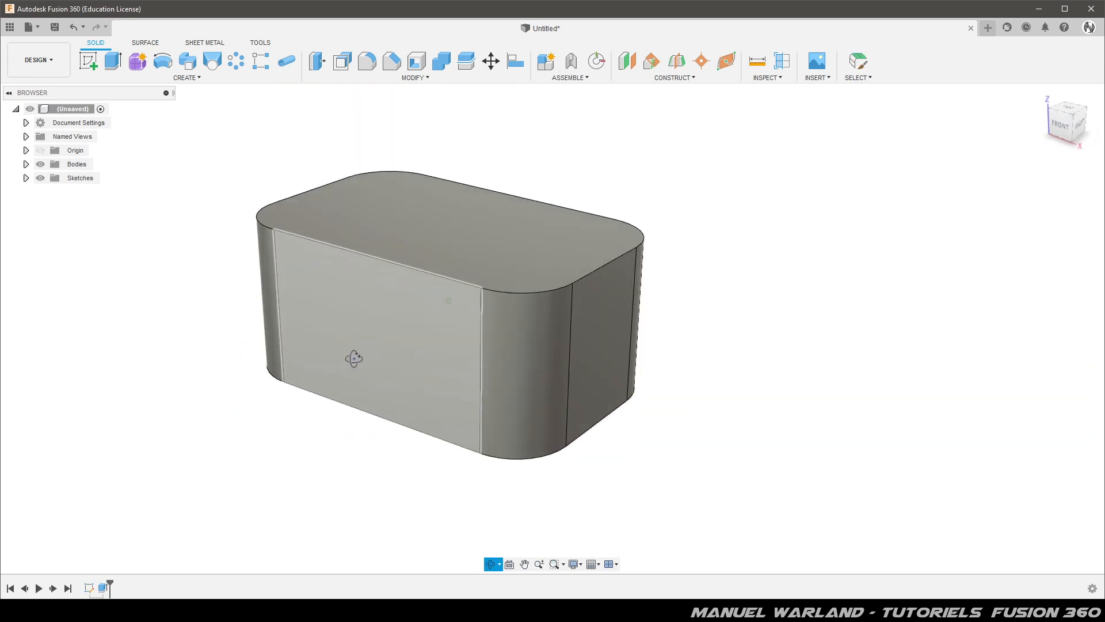
pyautogui.scroll(-3, 775, 261)
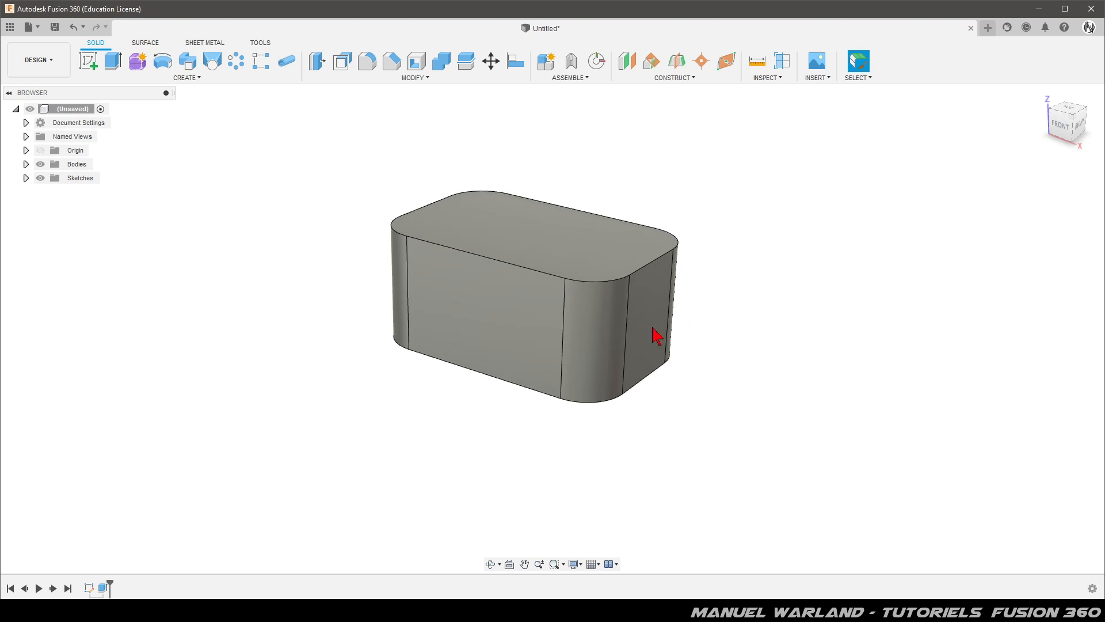
pyautogui.scroll(4, 630, 338)
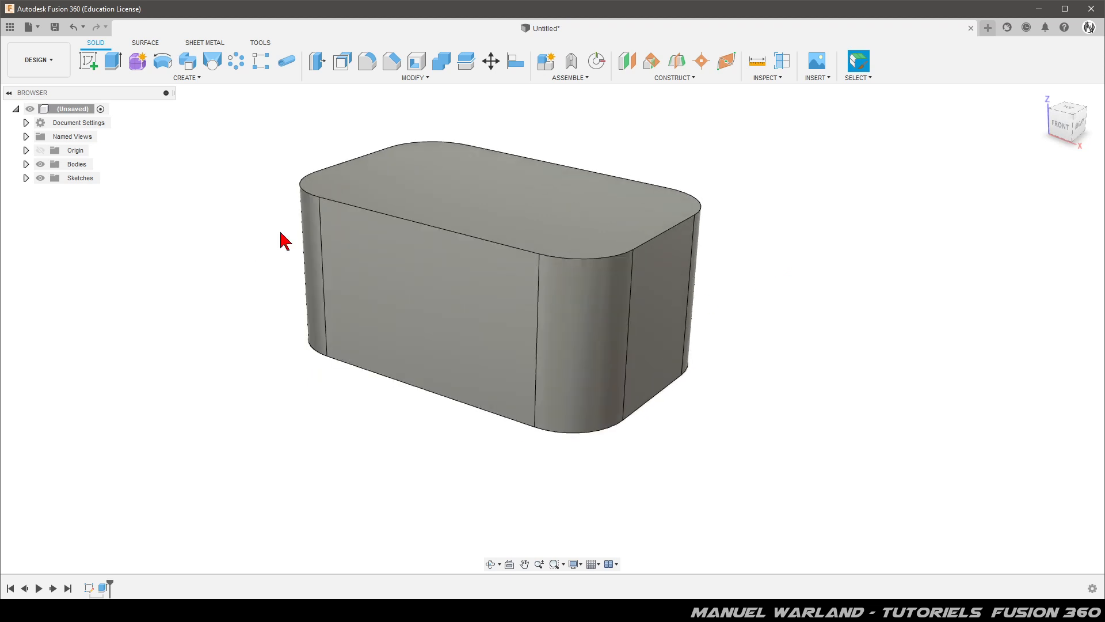
pyautogui.scroll(2, 499, 131)
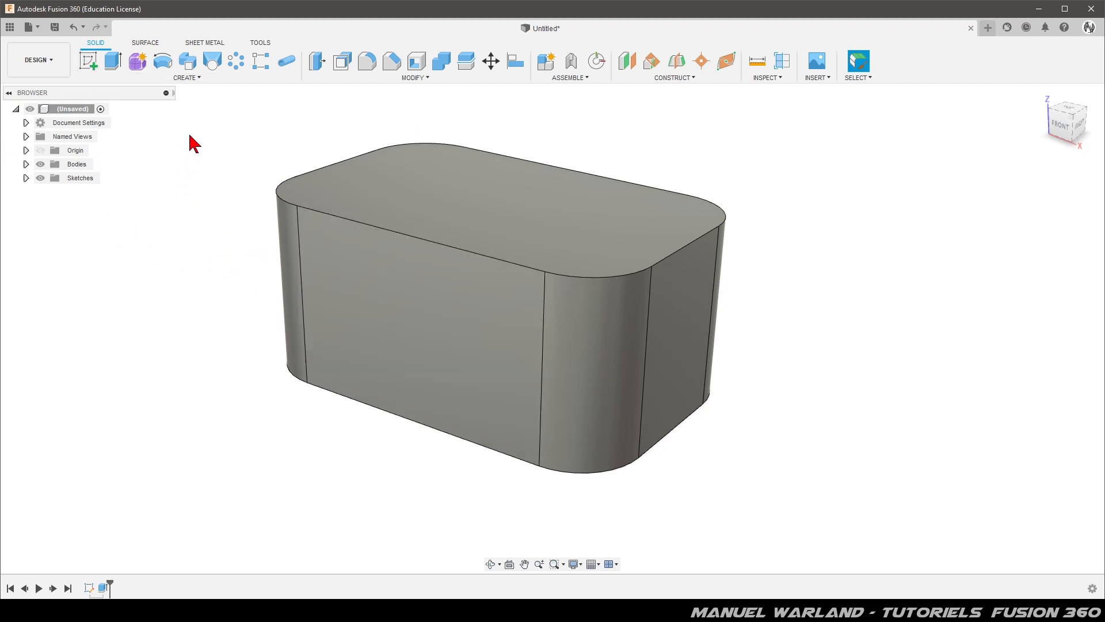
pyautogui.click(415, 64)
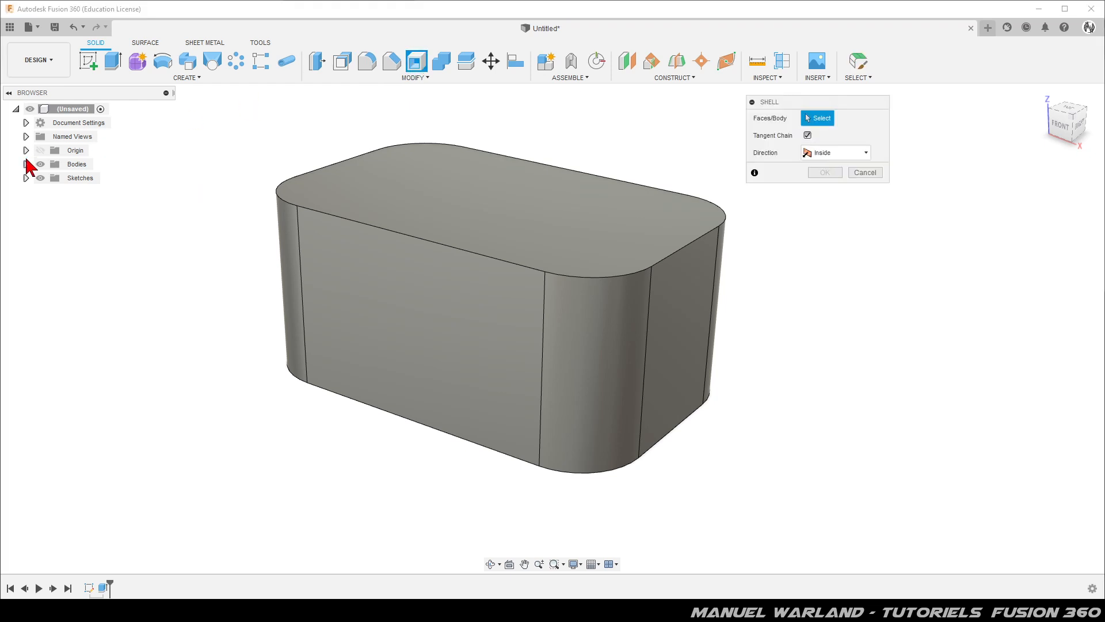
pyautogui.click(26, 164)
pyautogui.click(83, 178)
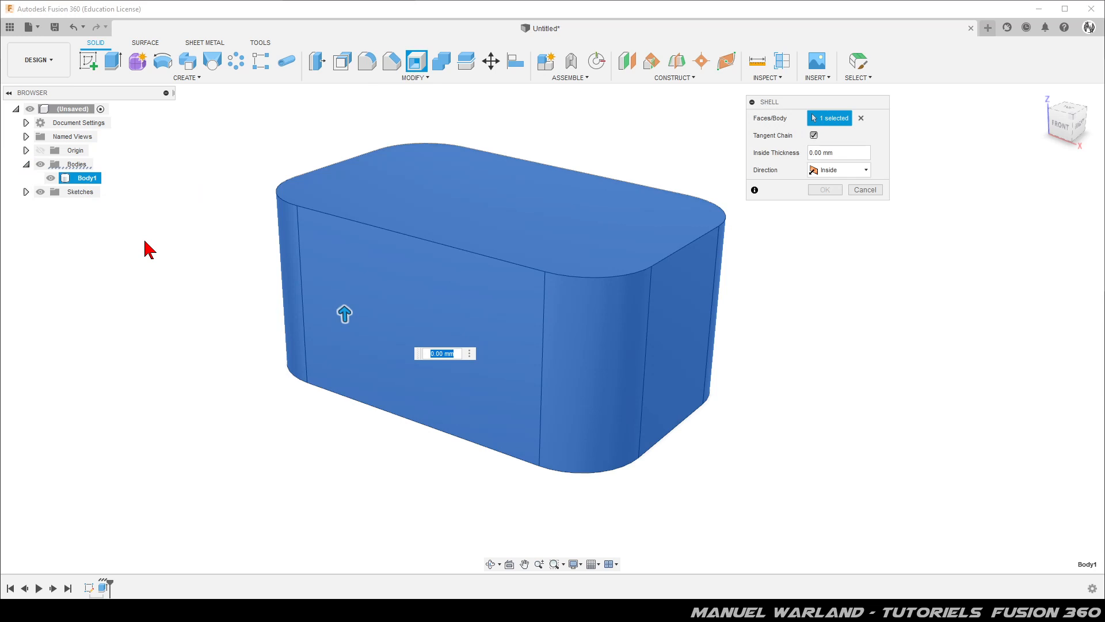
pyautogui.write('1')
pyautogui.press('Return')
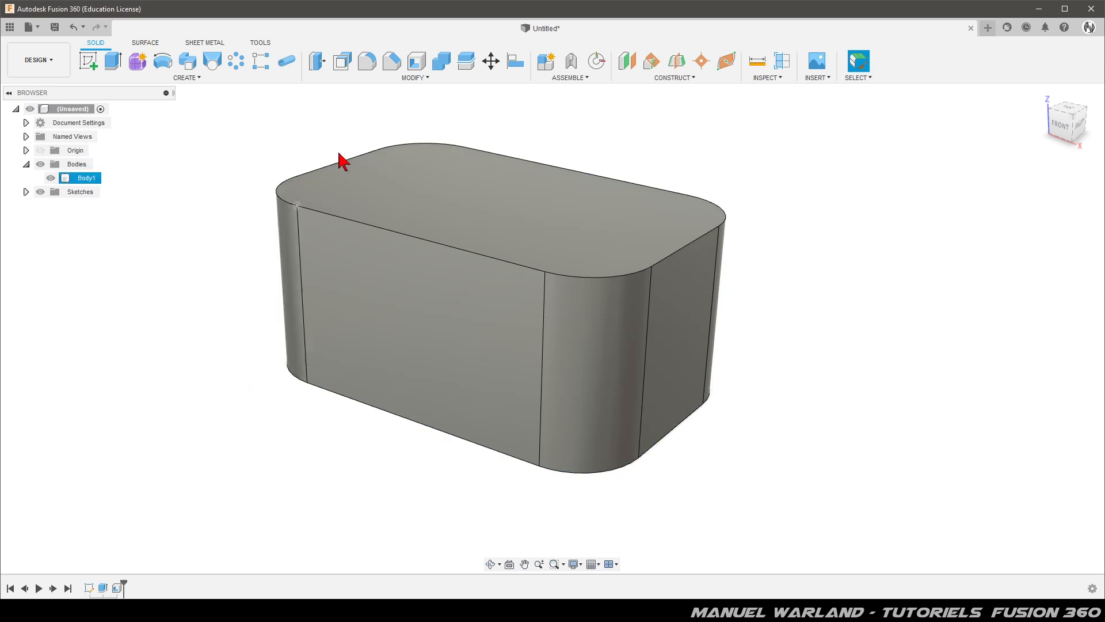
# Inspect the hollow interior with a section analysis offset inward from the flat short end face, and hide the analysis
pyautogui.click(783, 70)
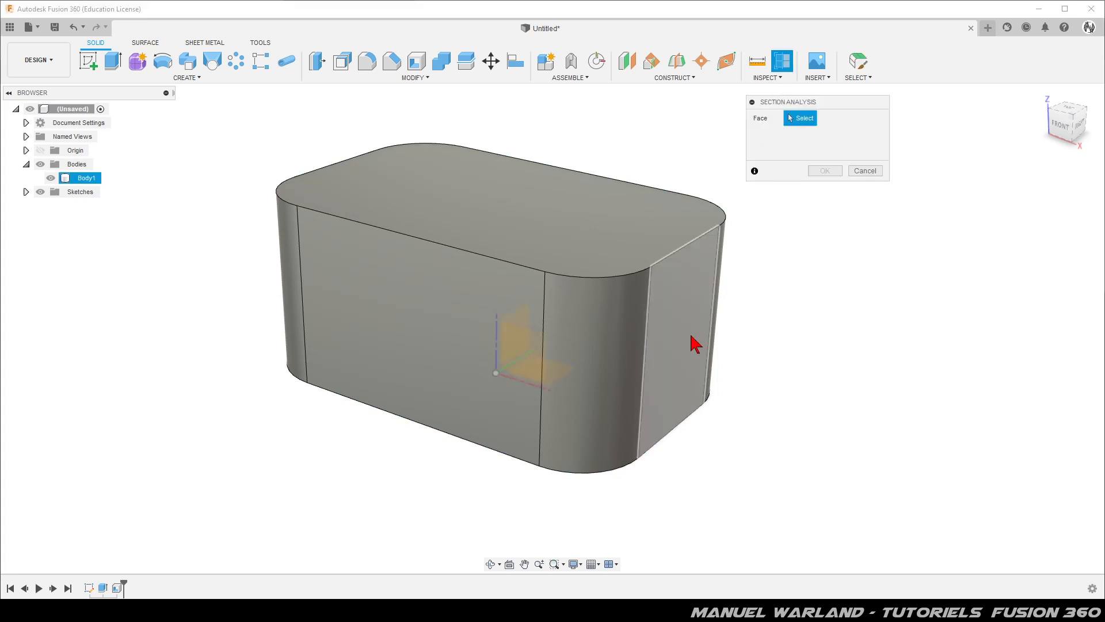
pyautogui.click(691, 348)
pyautogui.moveTo(716, 353); pyautogui.dragTo(673, 338)
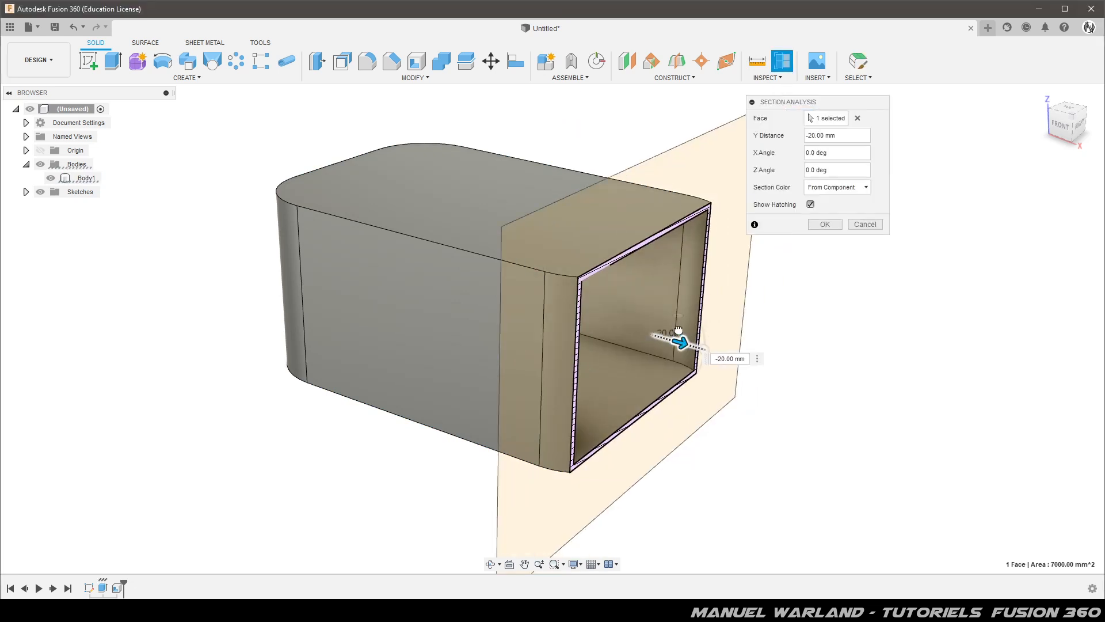
pyautogui.click(829, 226)
pyautogui.keyDown('shift'); pyautogui.moveTo(795, 429); pyautogui.dragTo(757, 403, button='middle'); pyautogui.keyUp('shift')
pyautogui.moveTo(757, 403)
pyautogui.mouseDown()
pyautogui.moveTo(733, 395)
pyautogui.moveTo(769, 407)
pyautogui.mouseUp()
pyautogui.press('Escape')
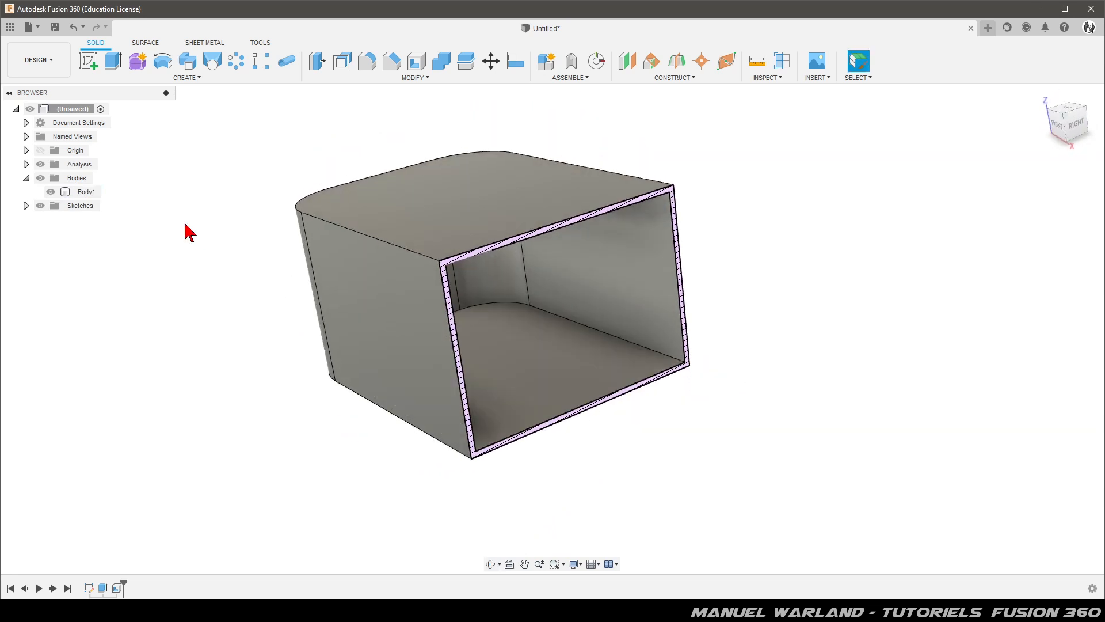
pyautogui.click(41, 165)
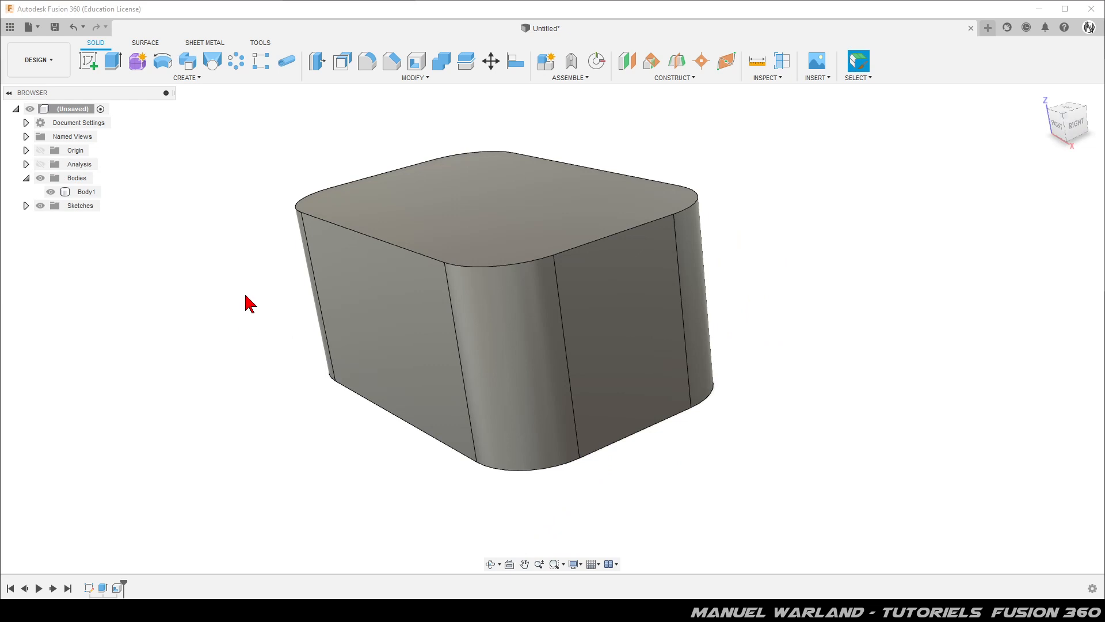
# Sketch a wavy six-point fit spline about 280 mm wide on the flat front long face, extending past both sides of the box
pyautogui.keyDown('shift'); pyautogui.moveTo(259, 315); pyautogui.dragTo(282, 311, button='middle'); pyautogui.keyUp('shift')
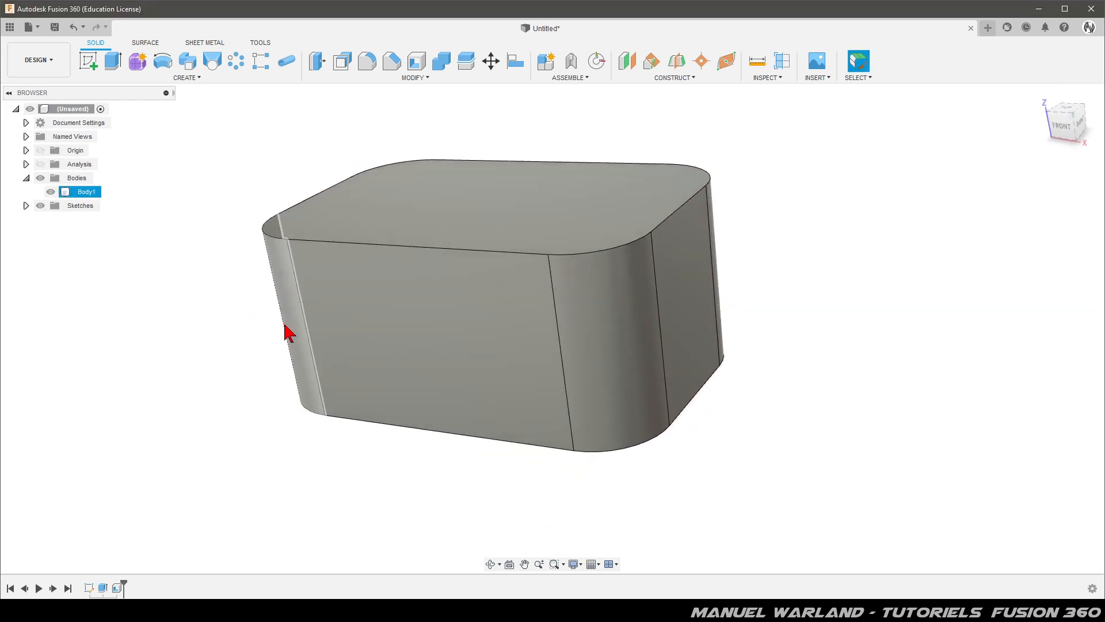
pyautogui.click(419, 341)
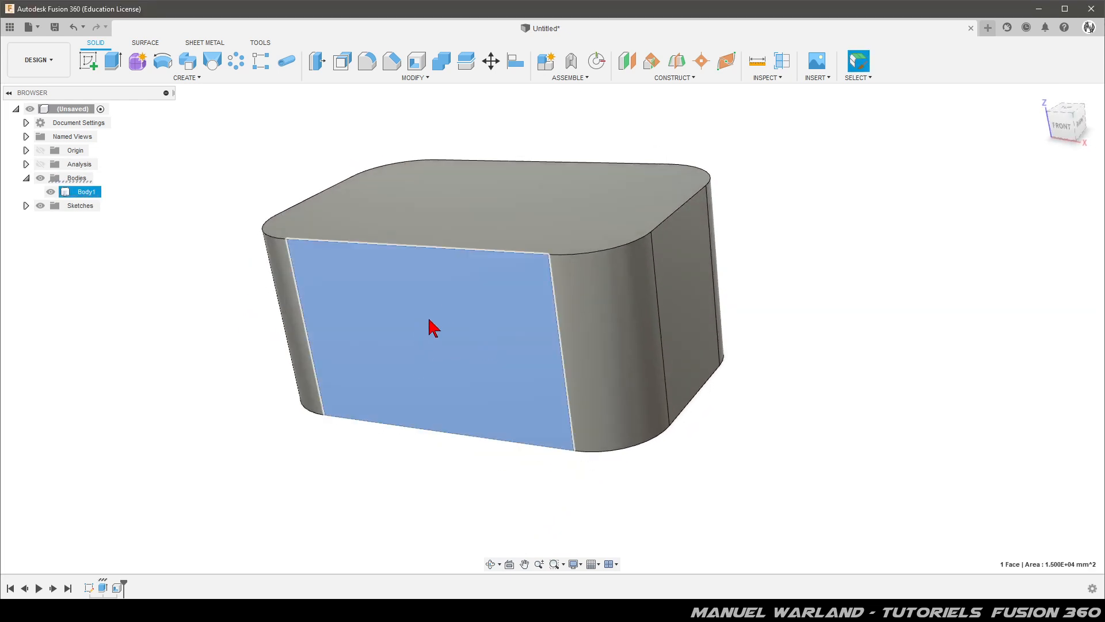
pyautogui.click(85, 62)
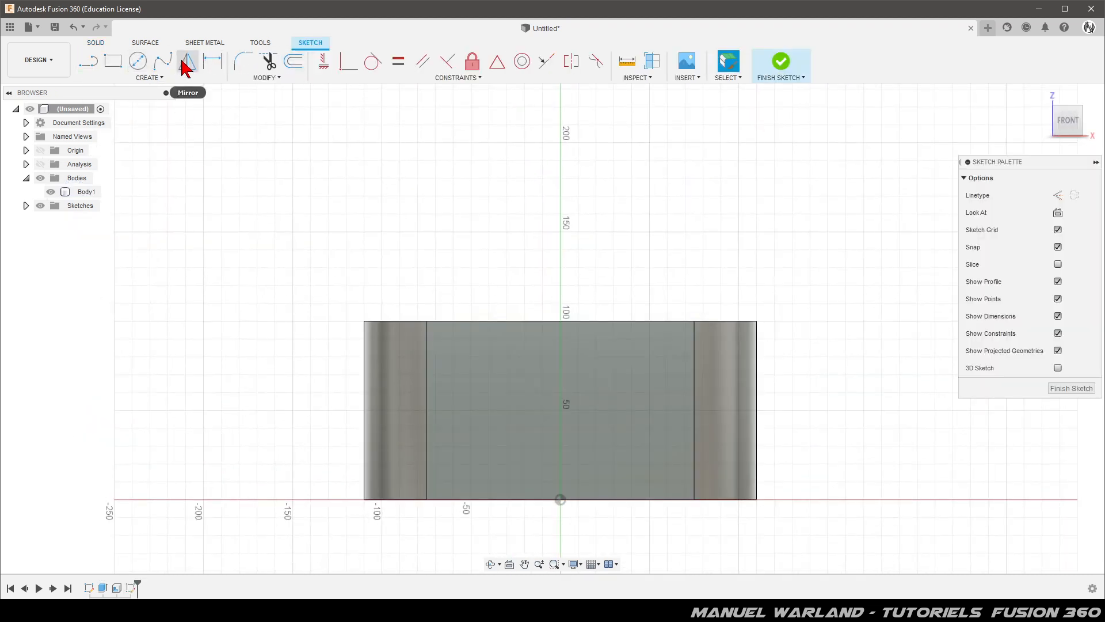
pyautogui.click(163, 62)
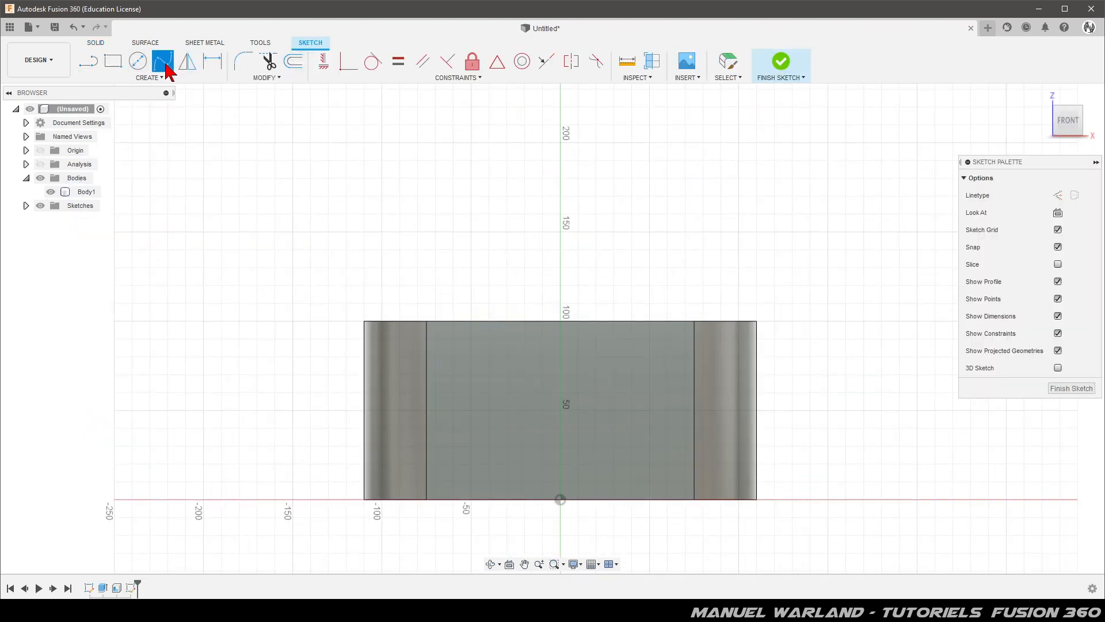
pyautogui.click(310, 410)
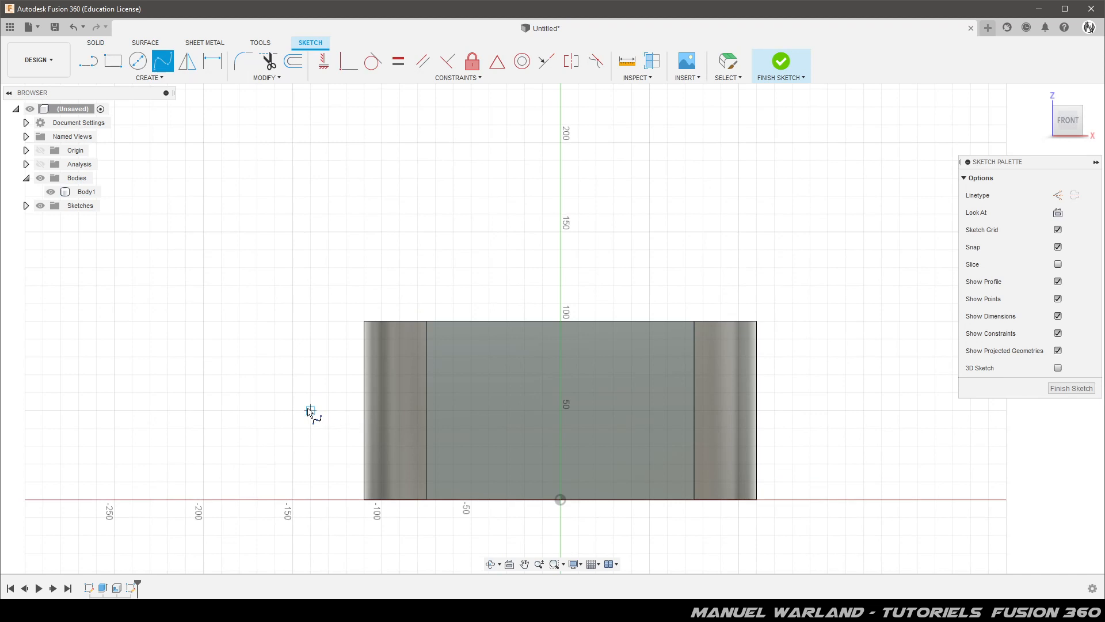
pyautogui.click(409, 381)
pyautogui.click(506, 428)
pyautogui.click(647, 423)
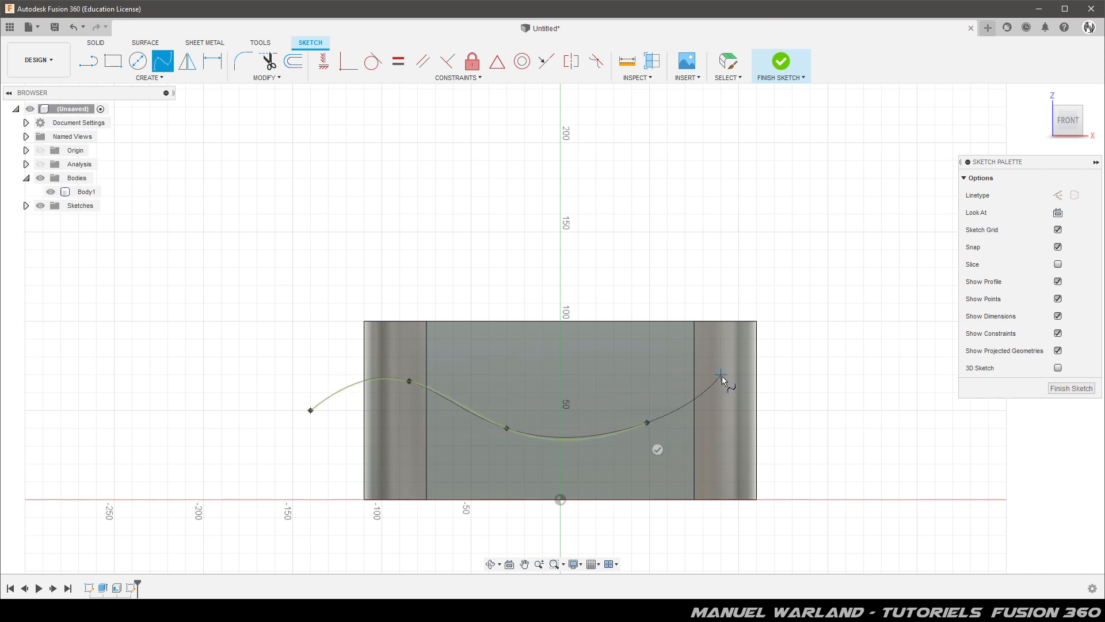
pyautogui.click(727, 387)
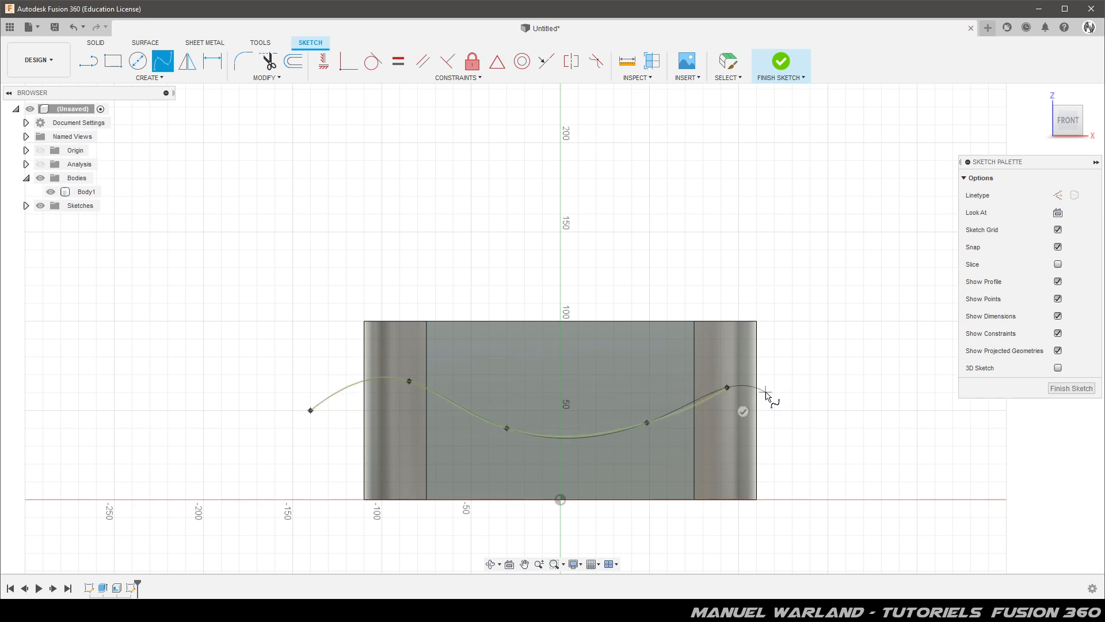
pyautogui.click(809, 401)
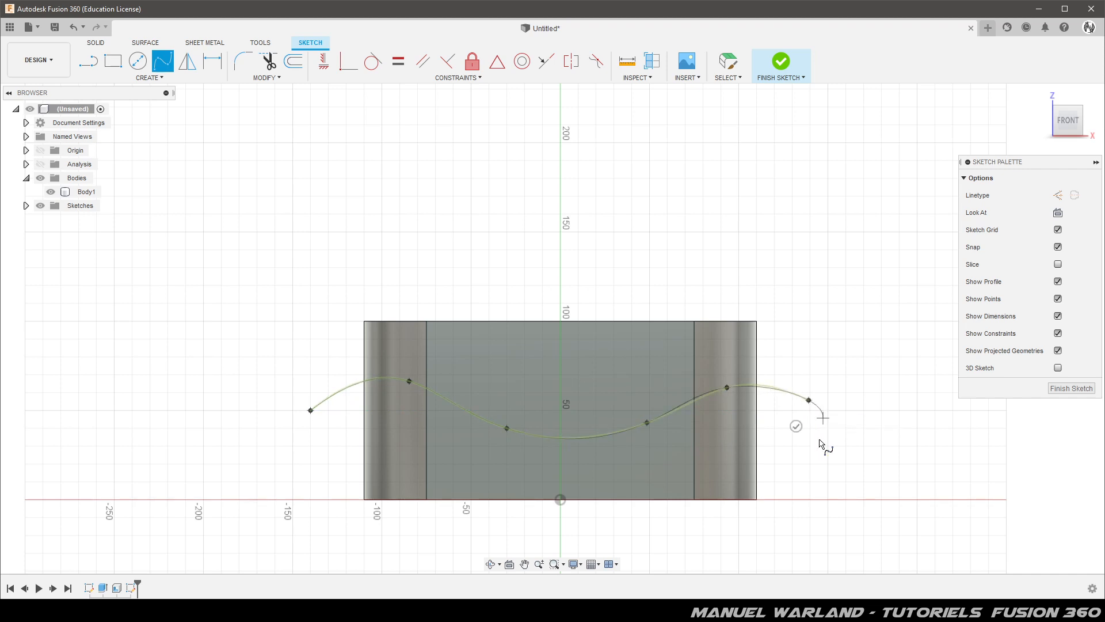
pyautogui.click(794, 427)
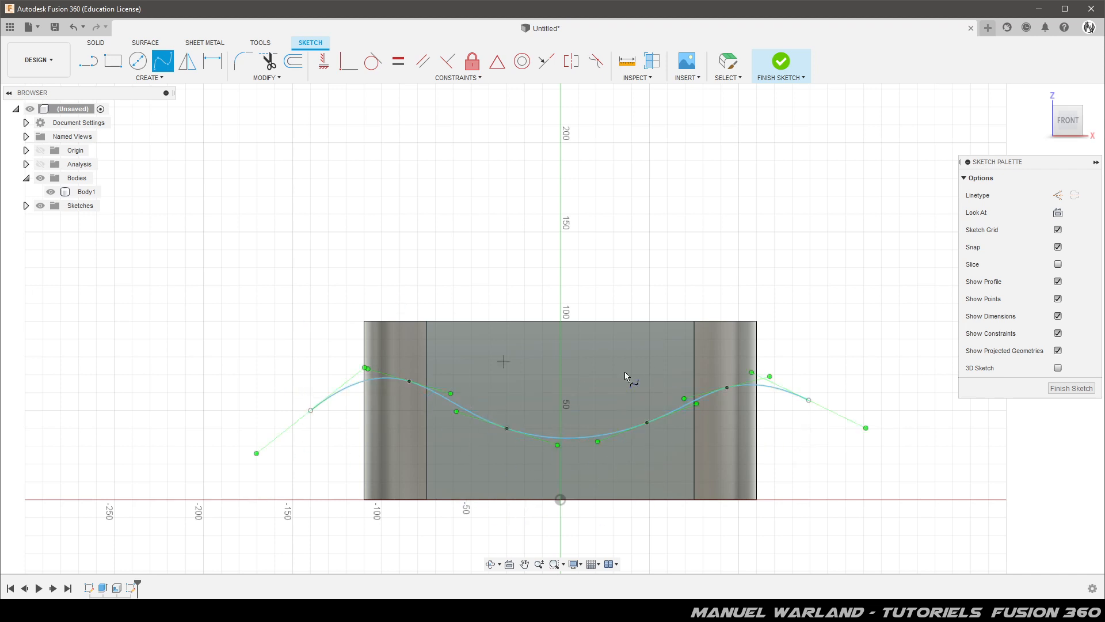
pyautogui.click(409, 381)
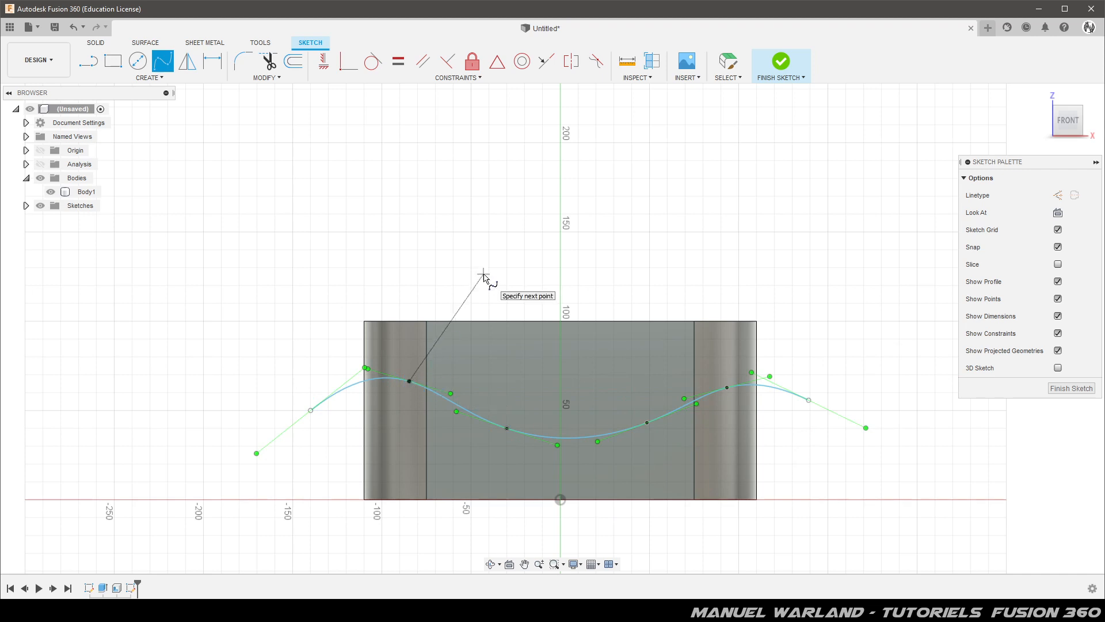
pyautogui.press('Escape')
# Reshape the spline by raising its two left points, lowering its two right points, and moving the fourth point to X 40, Z 30 mm
pyautogui.click(410, 384)
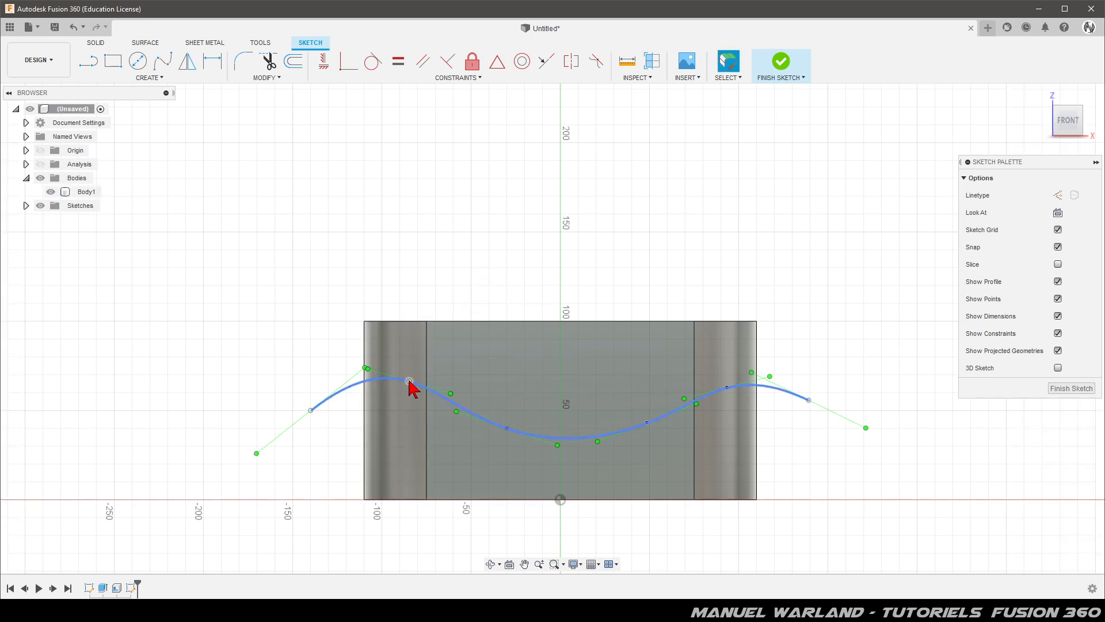
pyautogui.moveTo(410, 381); pyautogui.dragTo(422, 370)
pyautogui.moveTo(311, 410); pyautogui.dragTo(317, 382)
pyautogui.moveTo(422, 370); pyautogui.dragTo(418, 375)
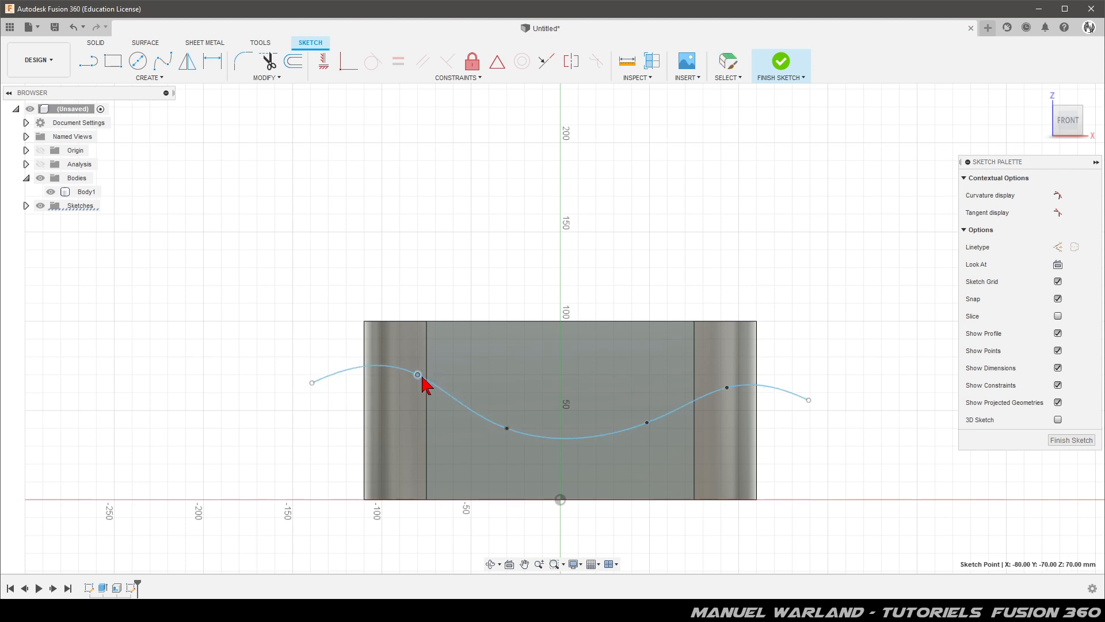
pyautogui.moveTo(727, 388); pyautogui.dragTo(727, 410)
pyautogui.moveTo(809, 400); pyautogui.dragTo(809, 436)
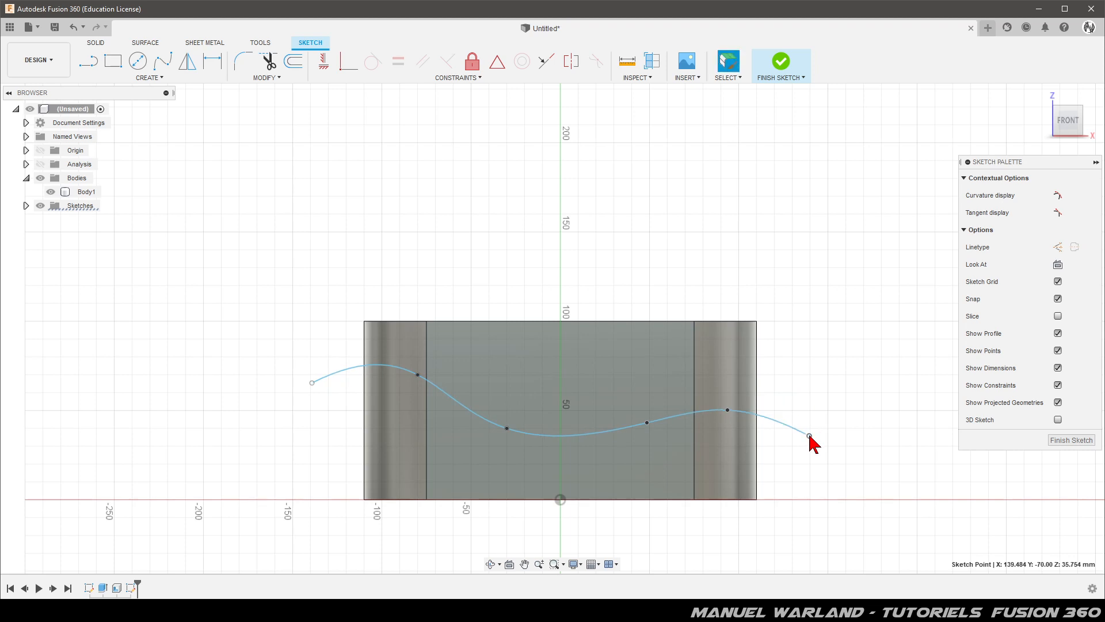
pyautogui.moveTo(647, 422); pyautogui.dragTo(636, 448)
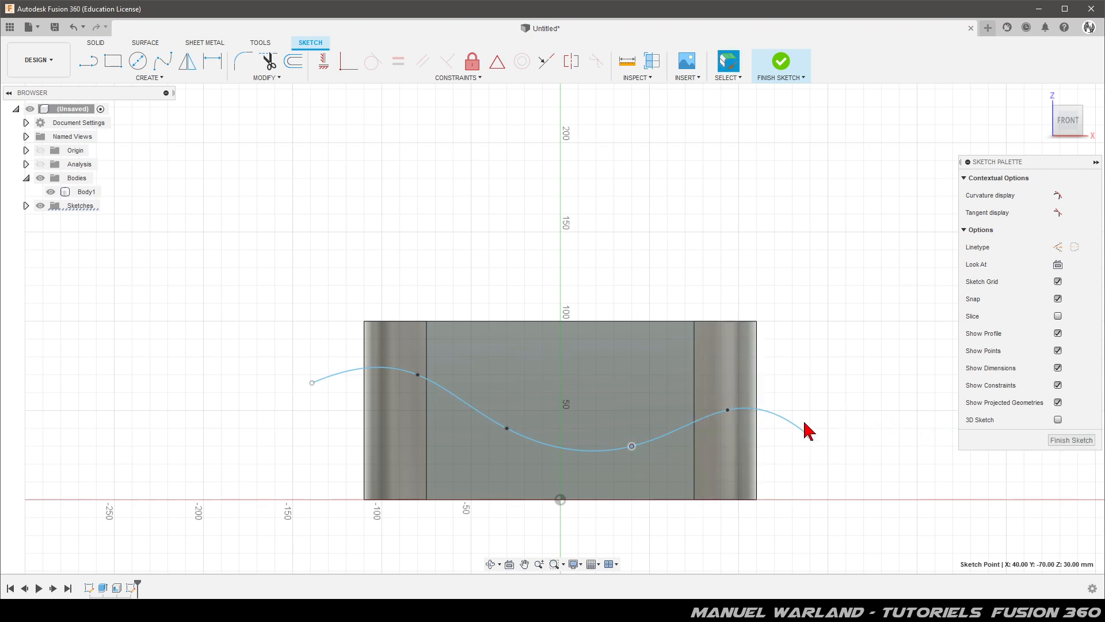
pyautogui.click(834, 314)
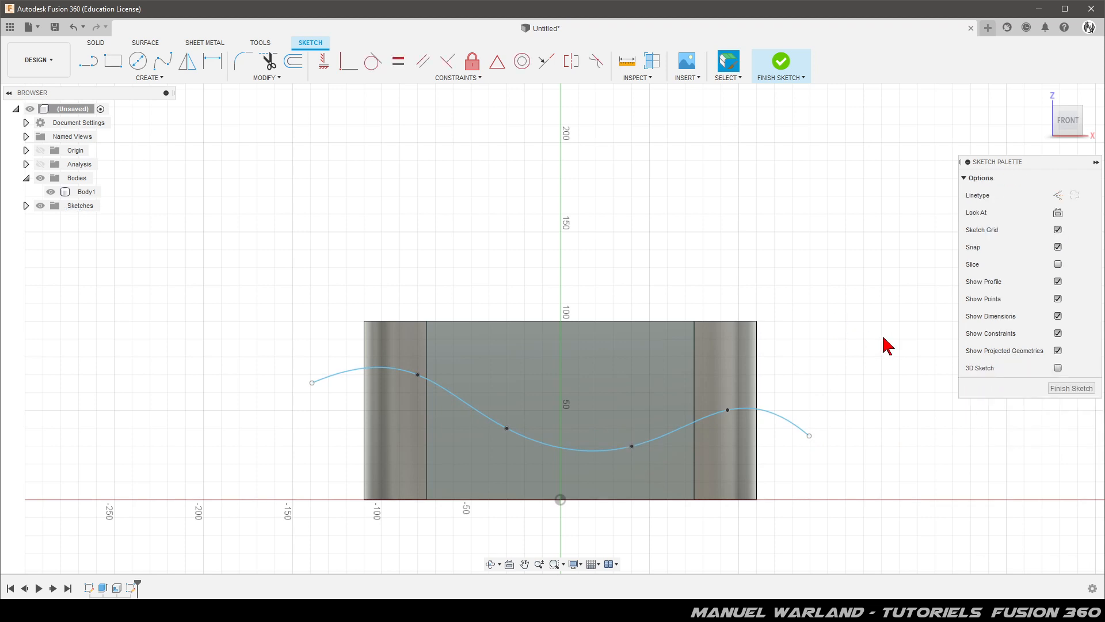
# Offset the wavy spline upward with a -3 mm offset and finish the sketch
pyautogui.click(781, 419)
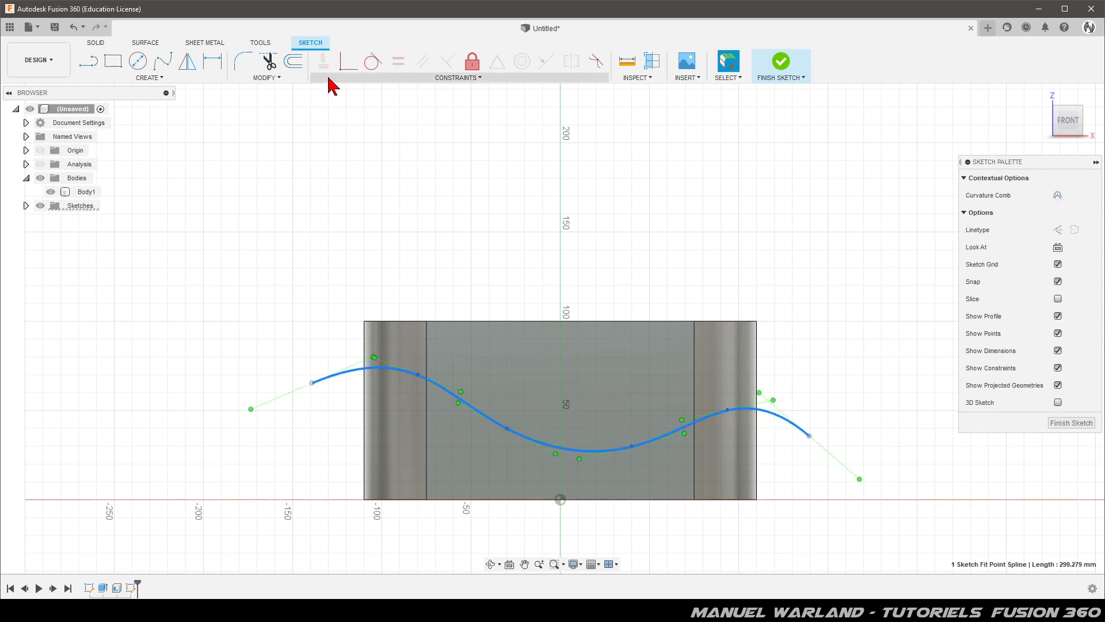
pyautogui.click(292, 63)
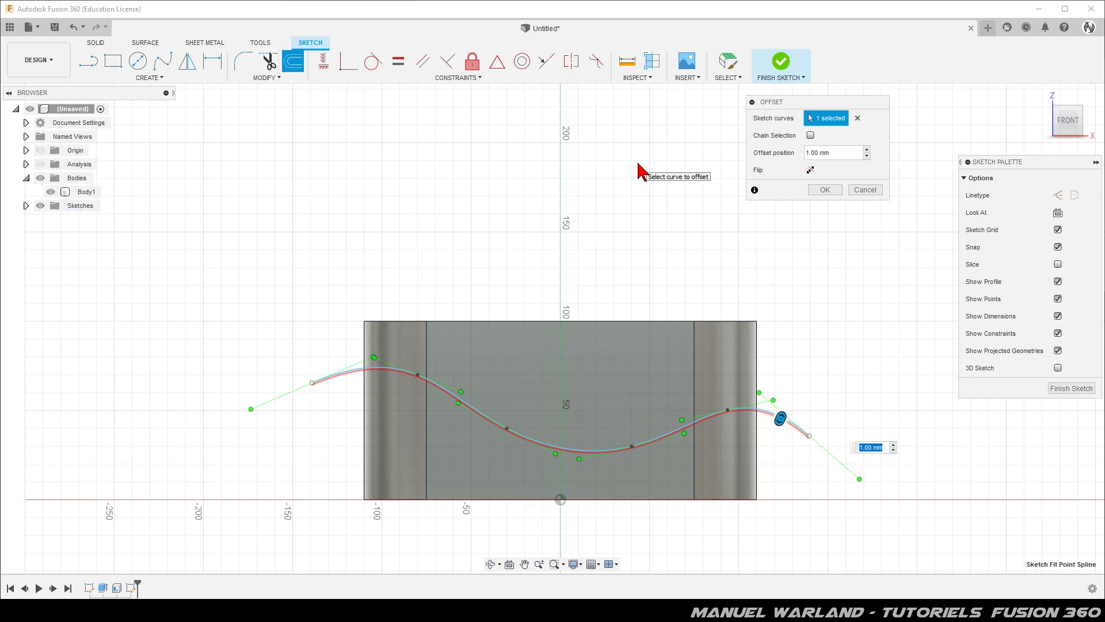
pyautogui.write('-3')
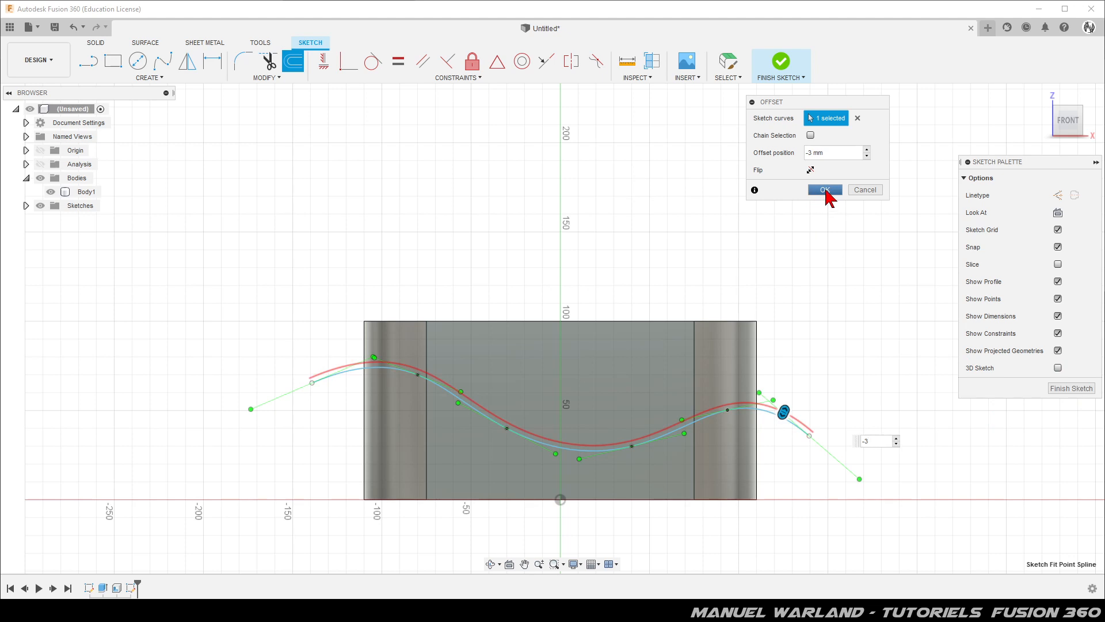
pyautogui.click(825, 190)
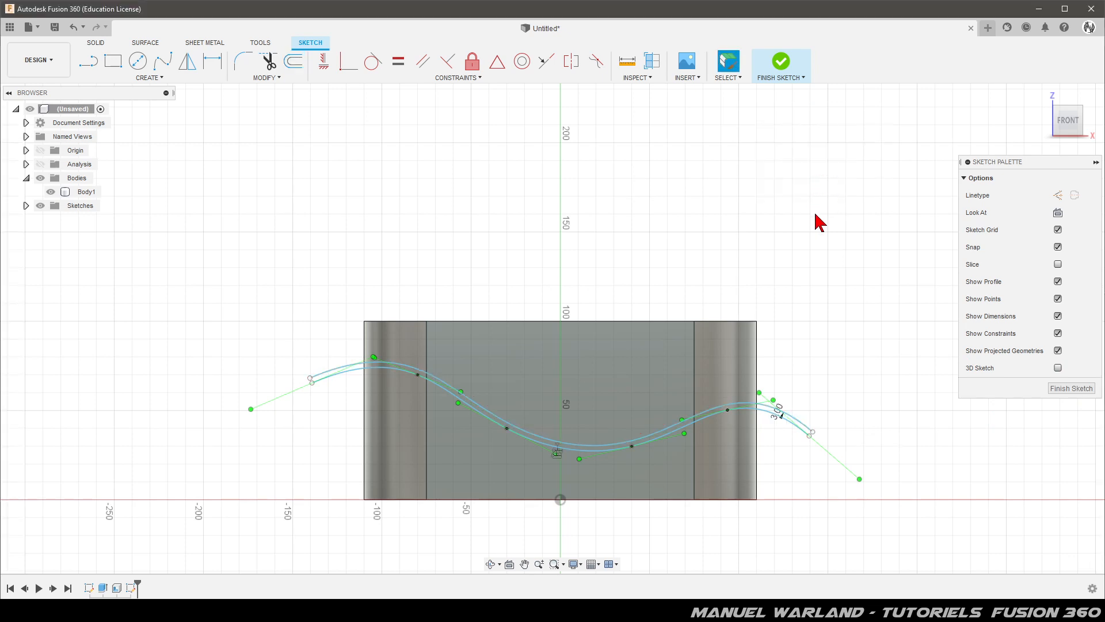
pyautogui.click(1071, 388)
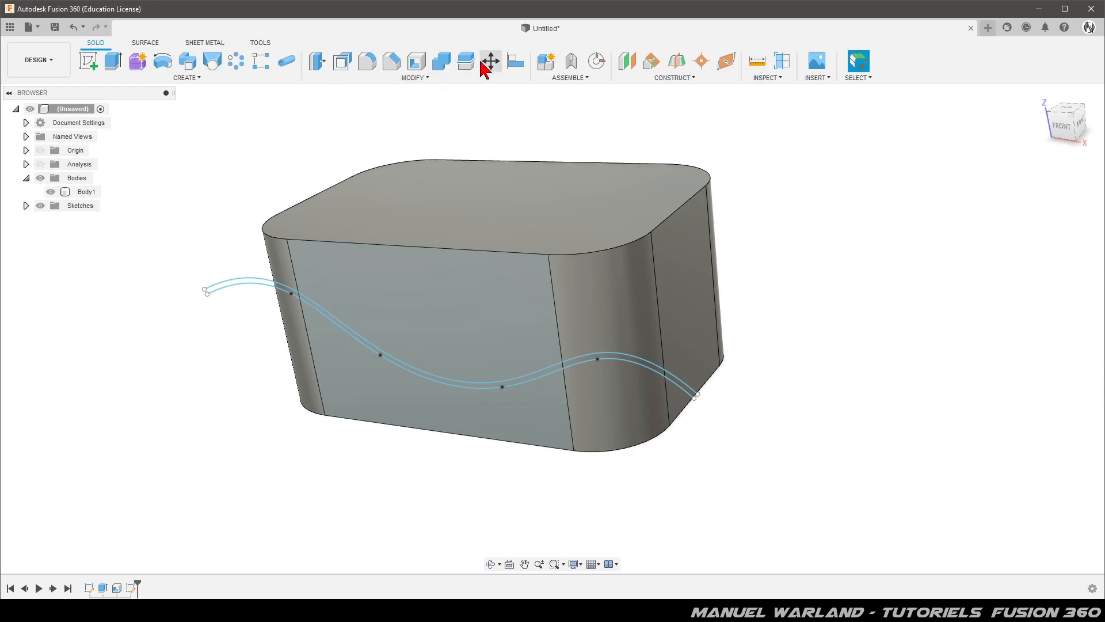
# Split the hollow box body using the two wavy splines as splitting tools, with the tools extended
pyautogui.click(468, 65)
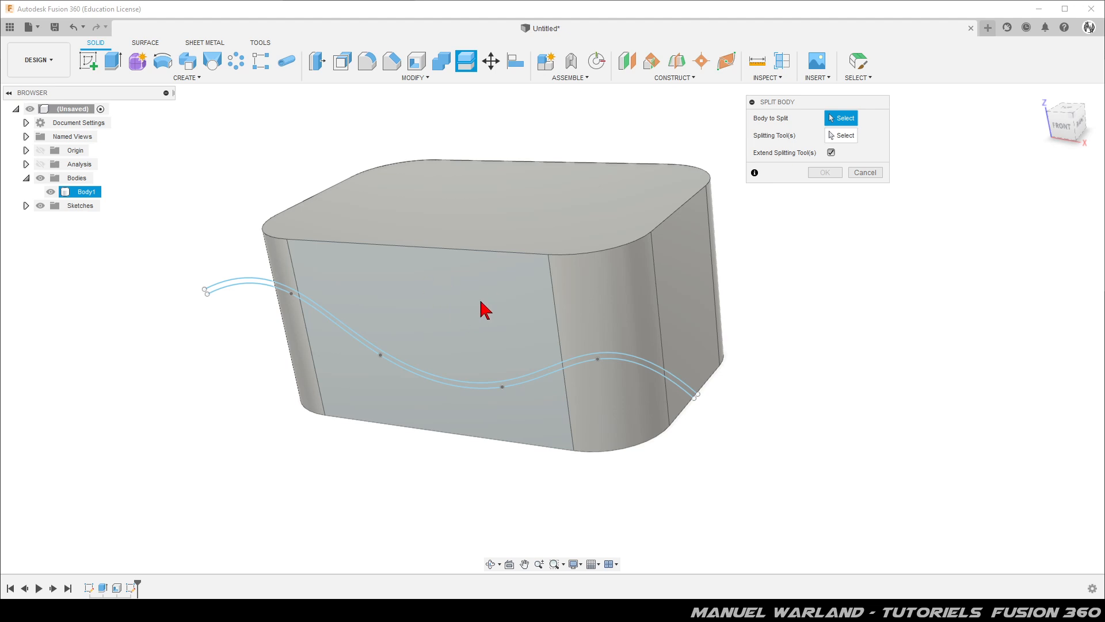
pyautogui.click(488, 285)
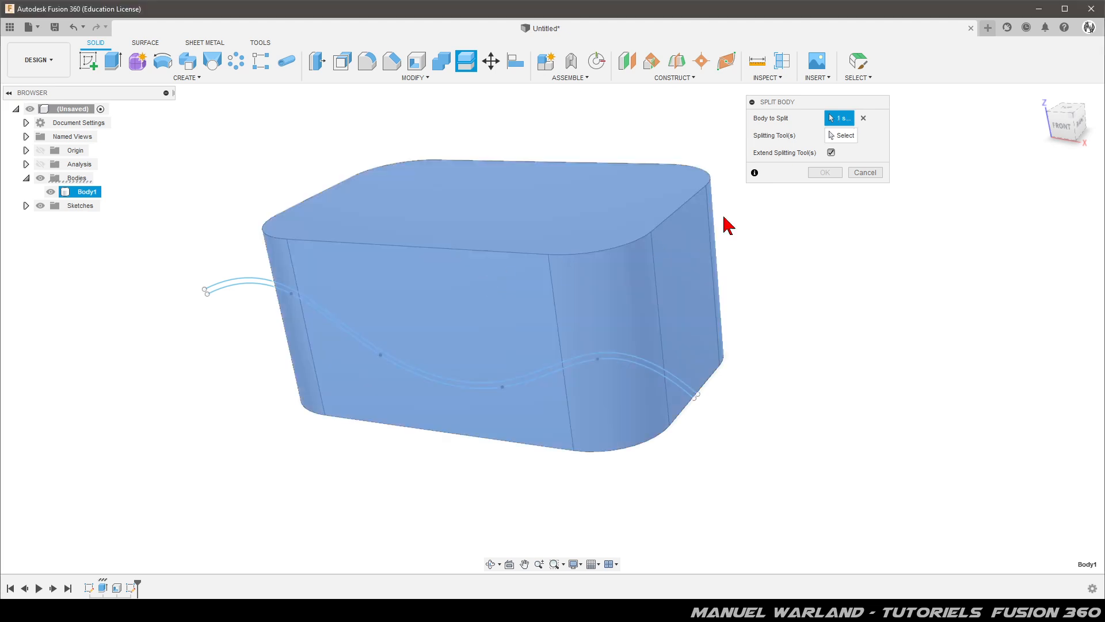
pyautogui.click(843, 135)
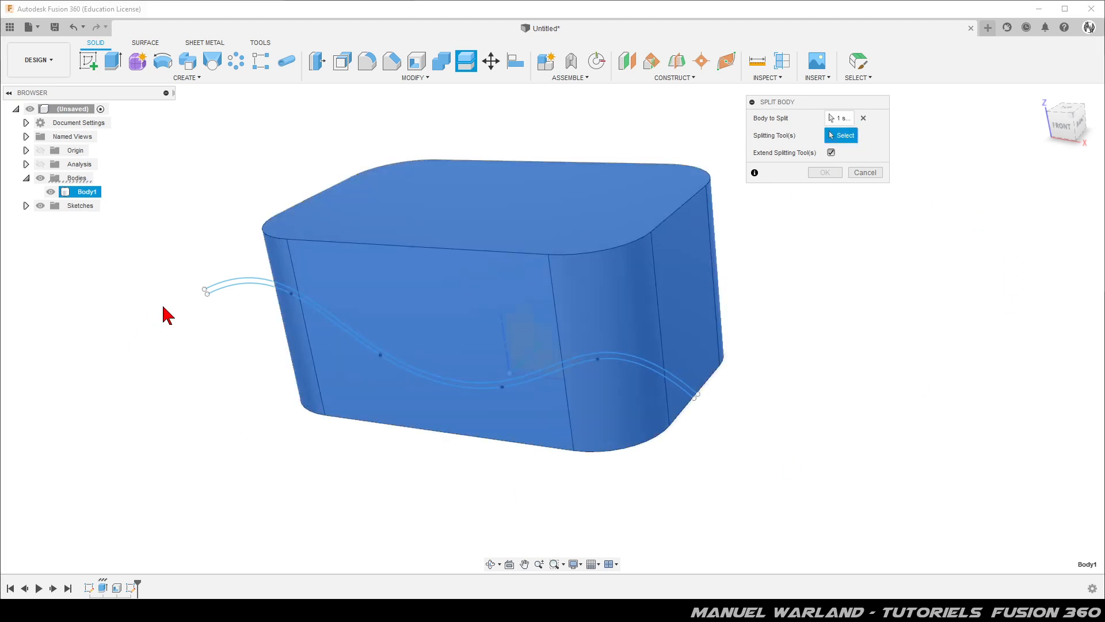
pyautogui.click(218, 292)
pyautogui.click(221, 292)
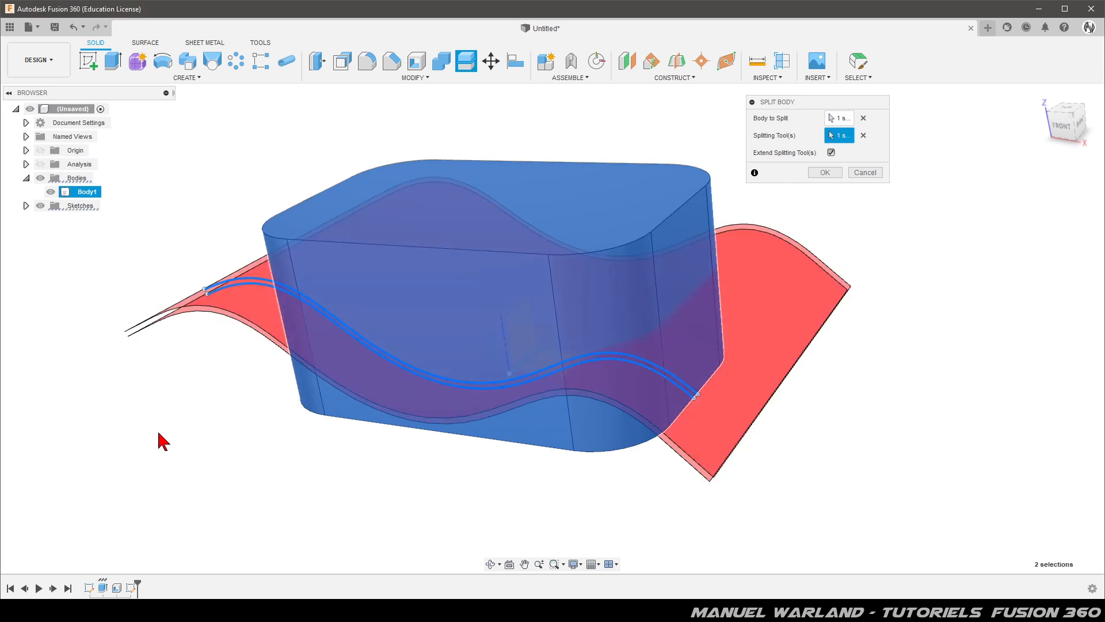
pyautogui.click(829, 174)
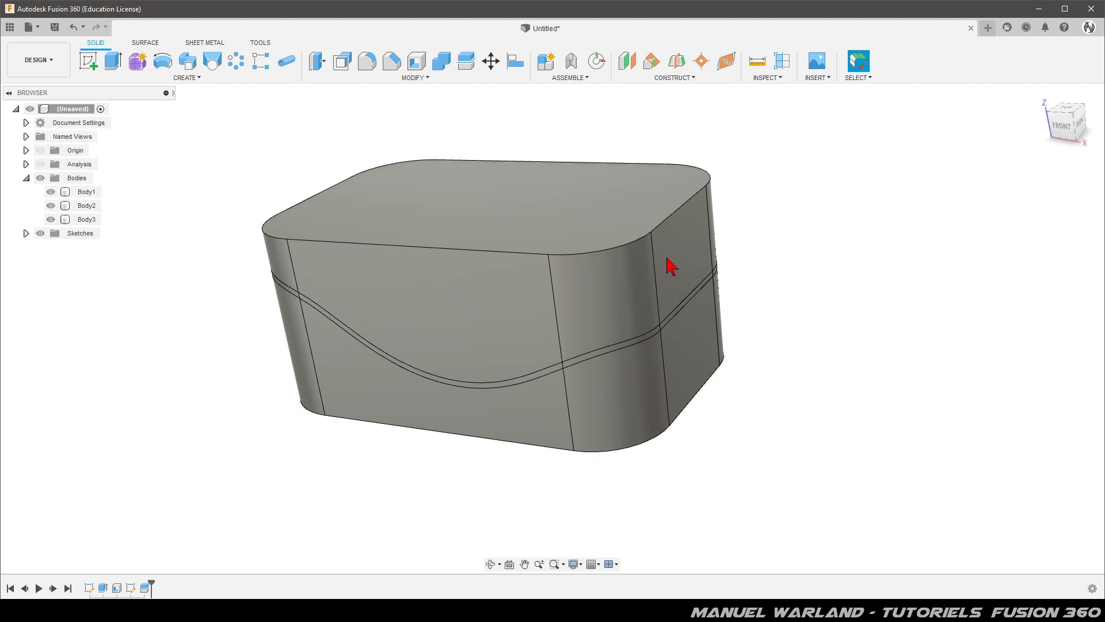
# Hide the thin wavy strip body between the two splines and remove it from the design
pyautogui.click(57, 208)
pyautogui.click(50, 205)
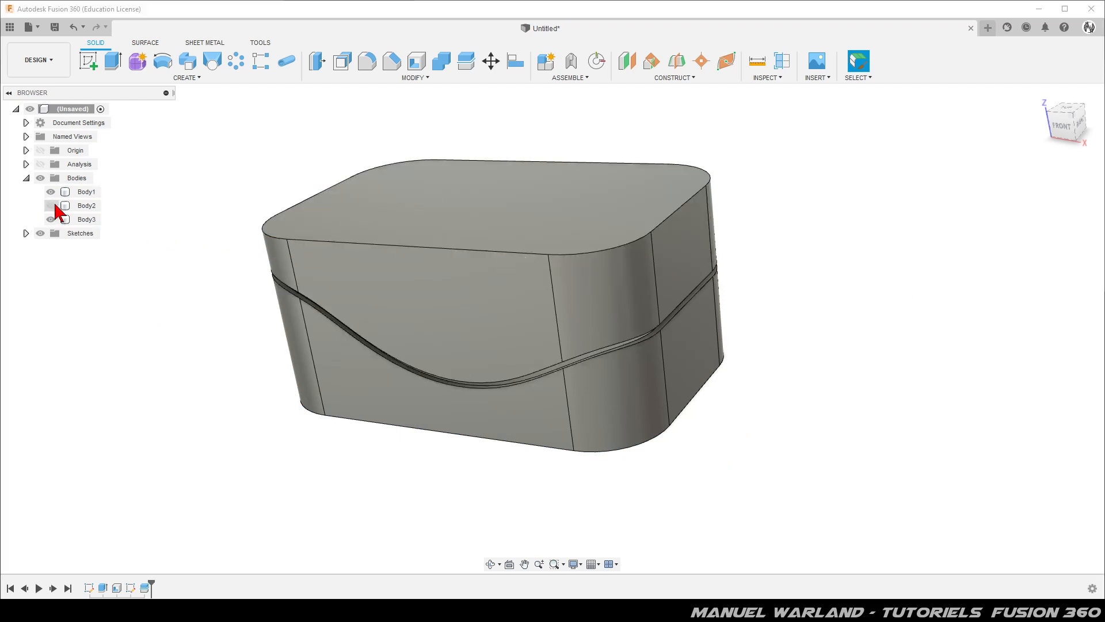
pyautogui.click(76, 208)
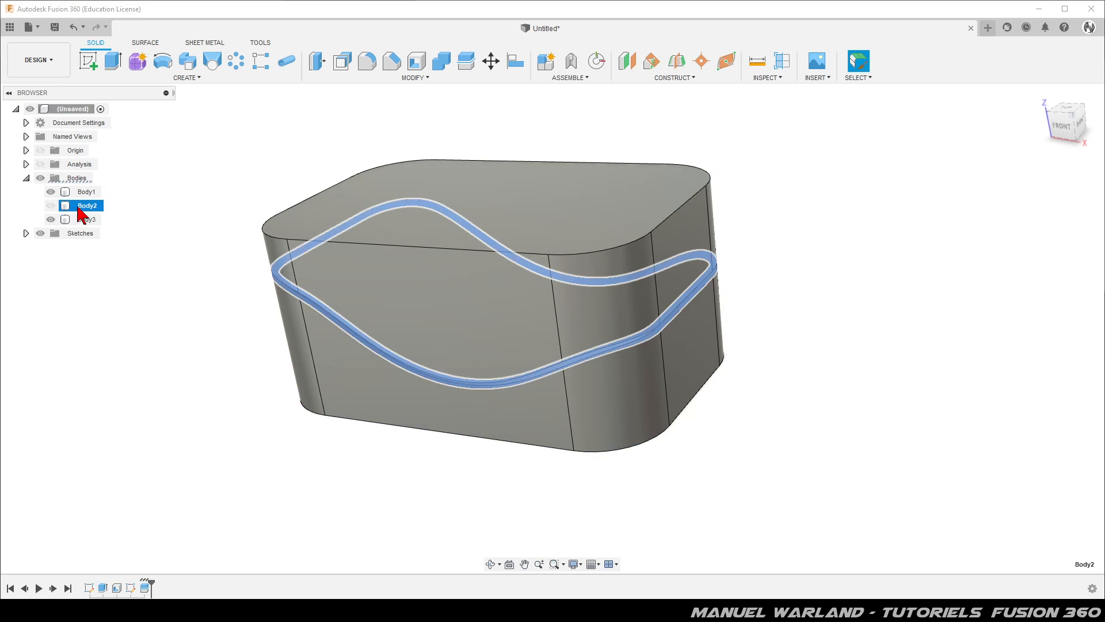
pyautogui.rightClick(81, 214)
pyautogui.click(140, 381)
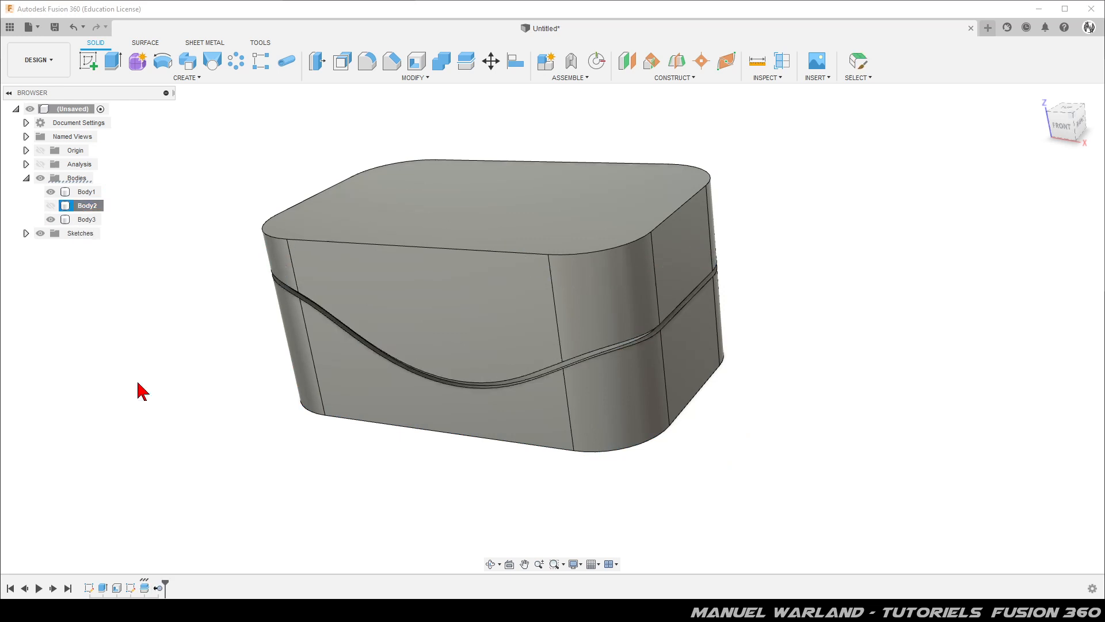
# Hide the lower box body to leave only the lid displayed
pyautogui.keyDown('shift'); pyautogui.moveTo(308, 473); pyautogui.dragTo(271, 451, button='middle'); pyautogui.keyUp('shift')
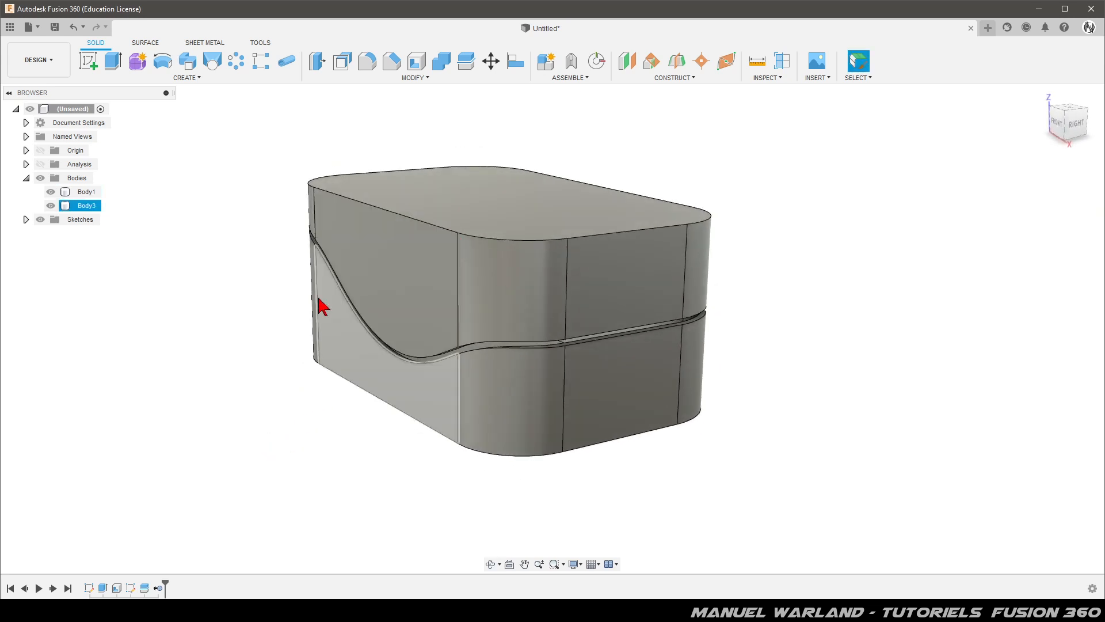
pyautogui.click(51, 205)
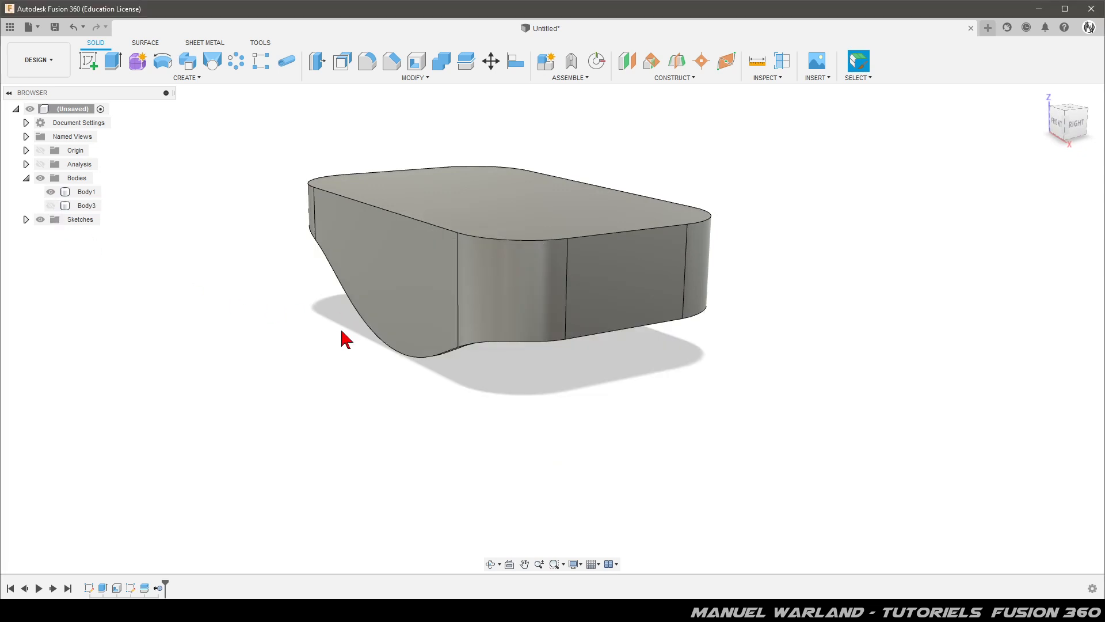
pyautogui.keyDown('shift'); pyautogui.moveTo(321, 330); pyautogui.dragTo(382, 252, button='middle'); pyautogui.keyUp('shift')
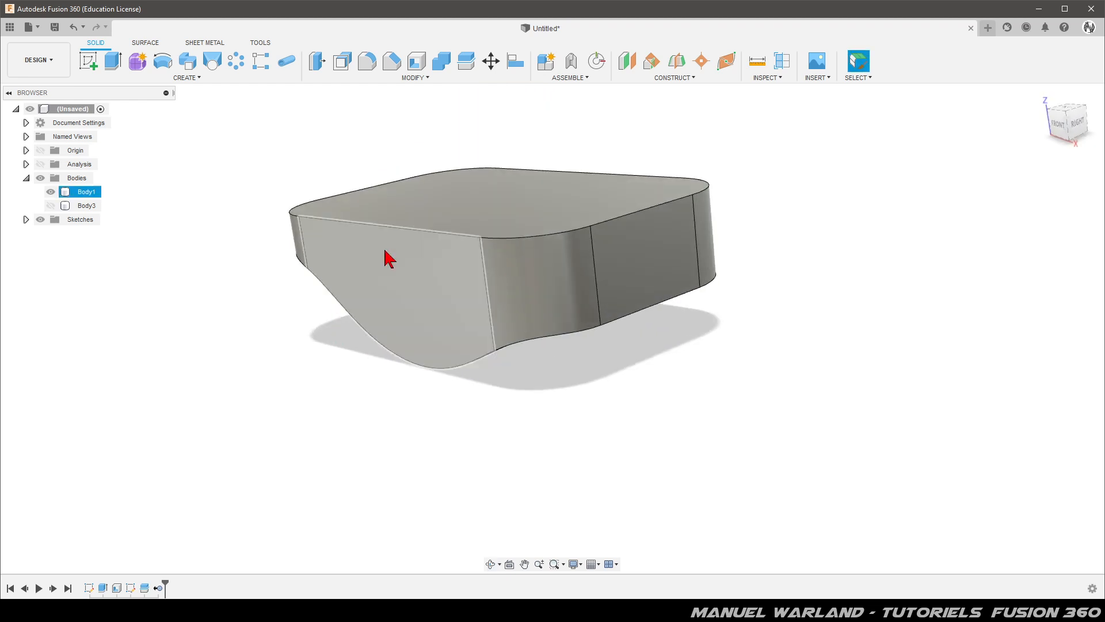
# Start a thin extrusion from the lid's flat top face, running 80 mm downward with a 1 mm wall on the inside
pyautogui.click(504, 208)
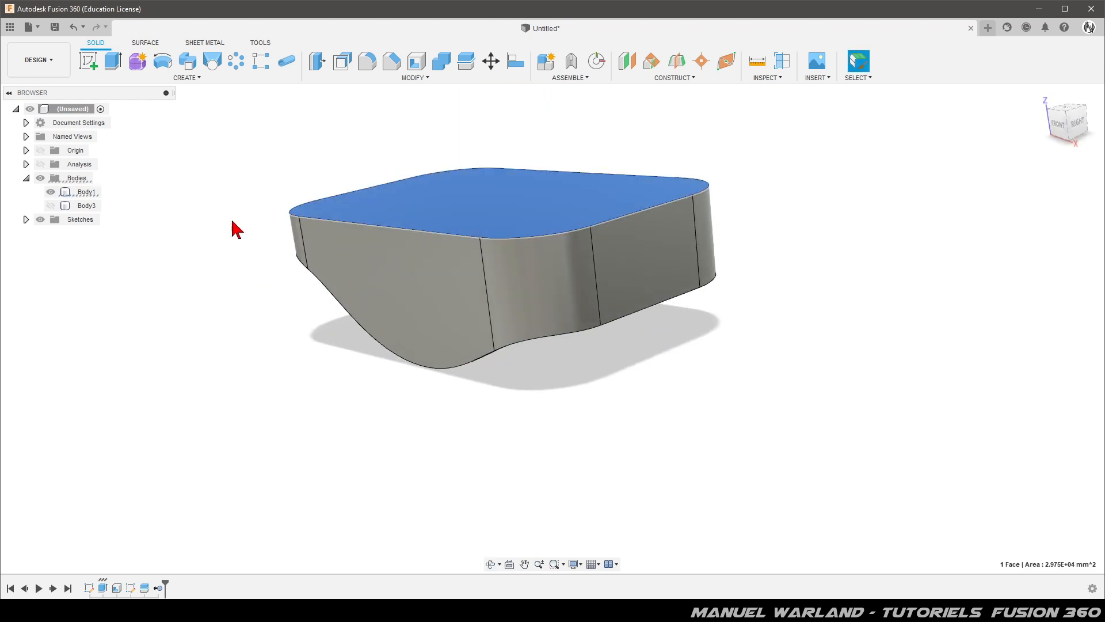
pyautogui.click(112, 61)
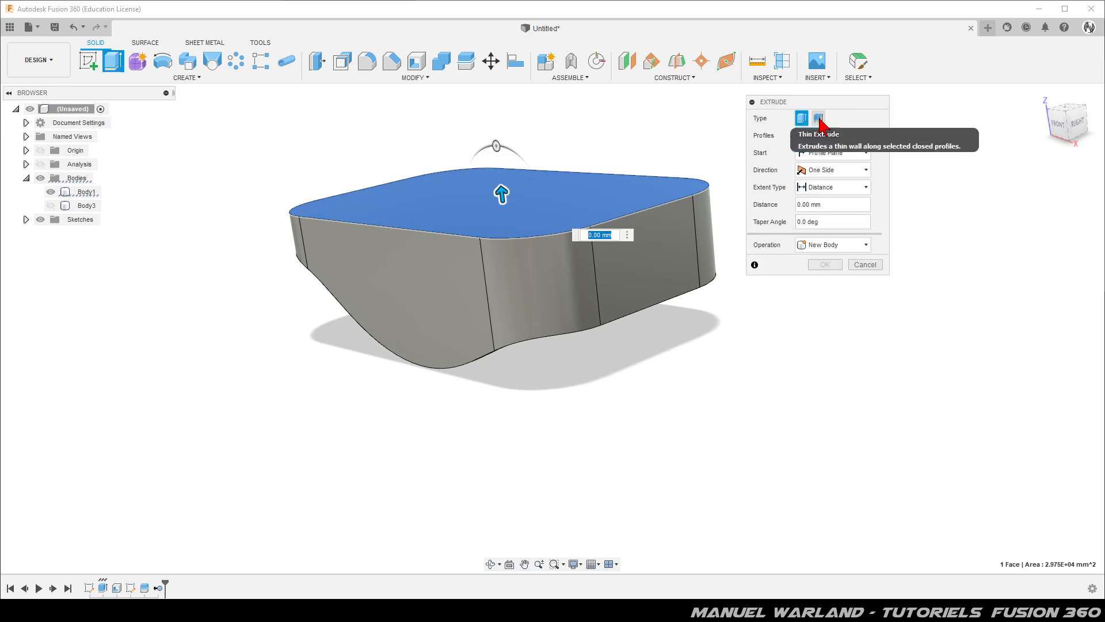
pyautogui.click(820, 121)
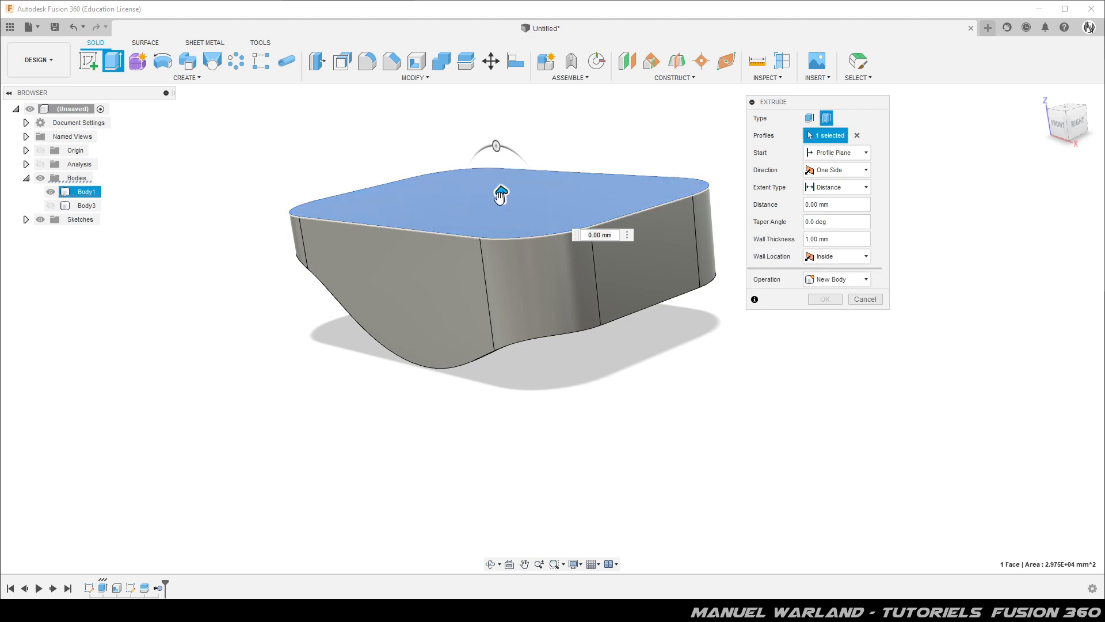
pyautogui.moveTo(501, 195); pyautogui.dragTo(507, 347)
pyautogui.moveTo(424, 411)
pyautogui.keyDown('shift'); pyautogui.mouseDown(button='middle')
pyautogui.moveTo(397, 351)
pyautogui.moveTo(413, 396)
pyautogui.moveTo(424, 395)
pyautogui.moveTo(383, 365)
pyautogui.moveTo(423, 408)
pyautogui.moveTo(409, 410)
pyautogui.moveTo(415, 418)
pyautogui.mouseUp(button='middle'); pyautogui.keyUp('shift')
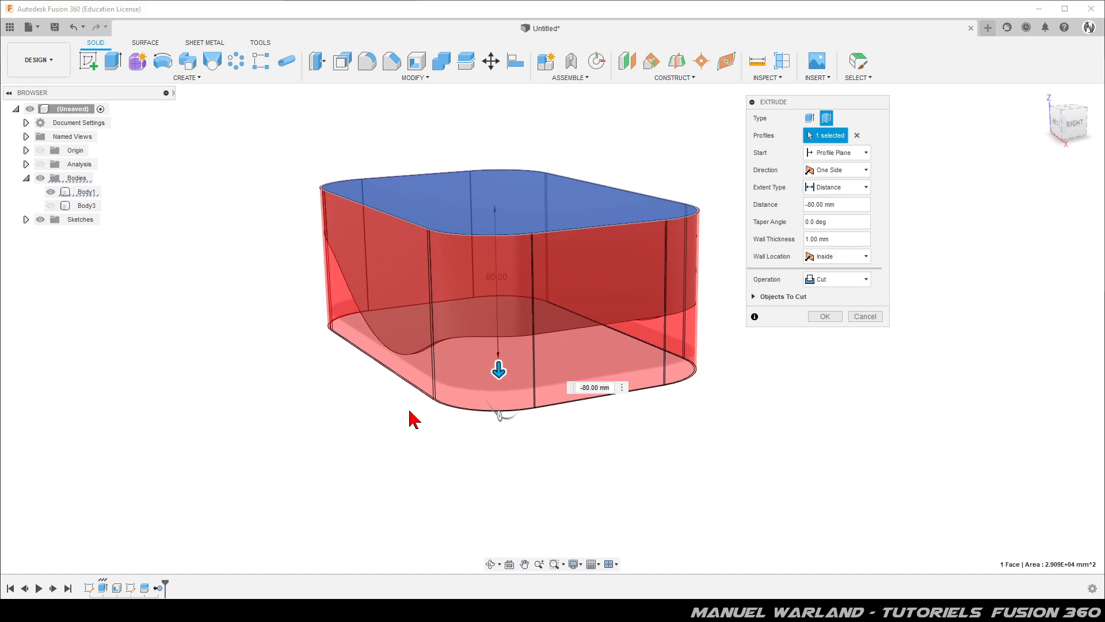
# Set the thin extrusion's extent to the lid's wavy rim face with a 3 mm offset
pyautogui.click(845, 192)
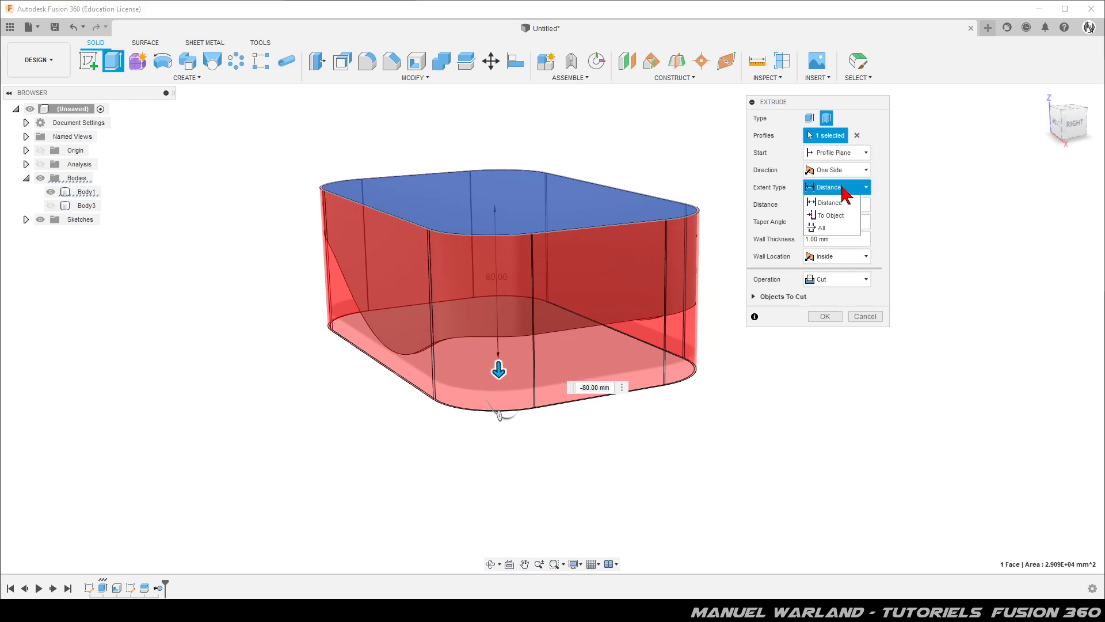
pyautogui.click(831, 216)
pyautogui.keyDown('shift'); pyautogui.moveTo(401, 379); pyautogui.dragTo(445, 297, button='middle'); pyautogui.keyUp('shift')
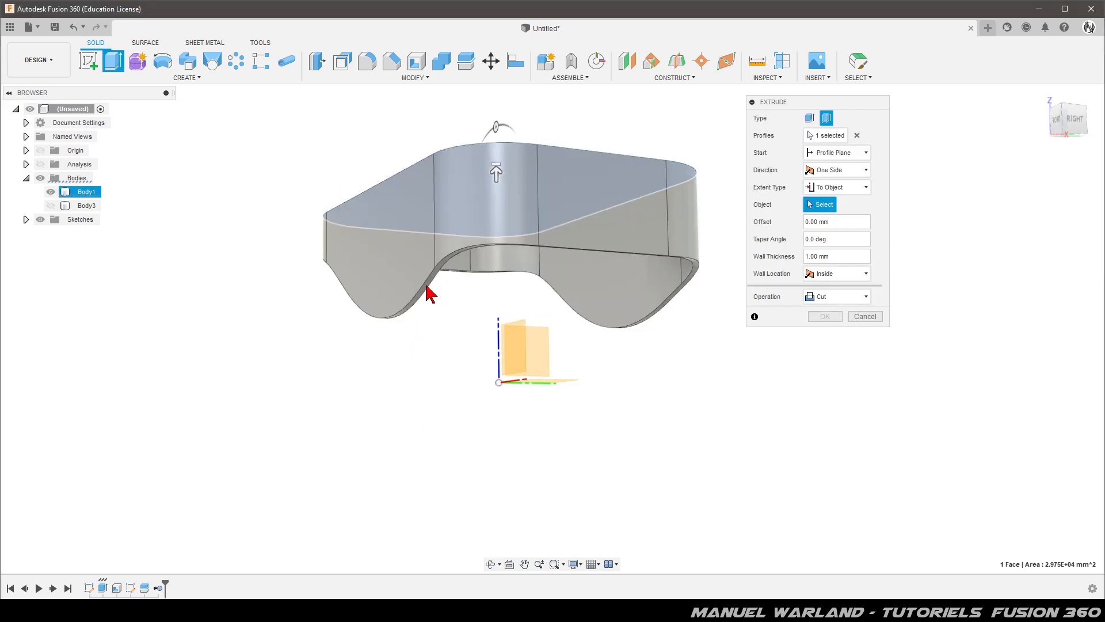
pyautogui.scroll(5, 423, 294)
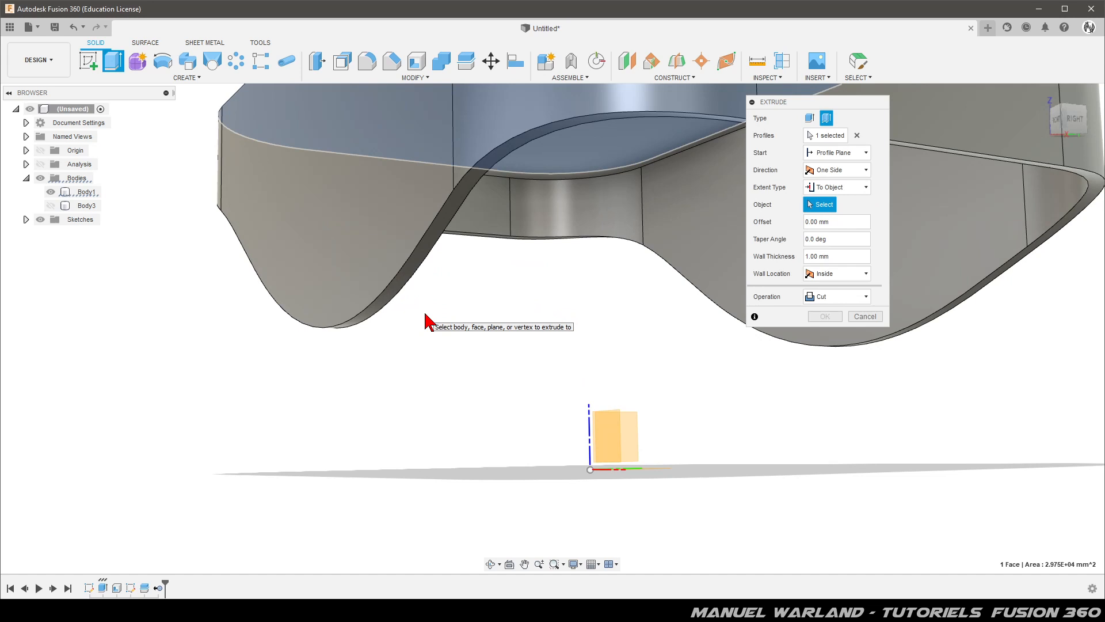
pyautogui.click(413, 273)
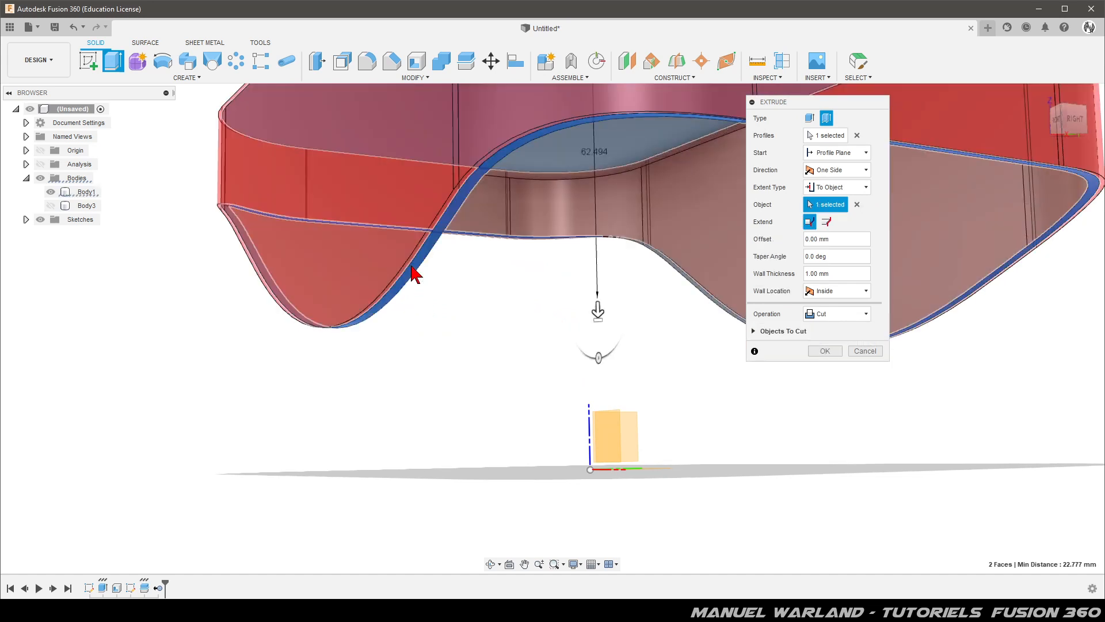
pyautogui.click(834, 239)
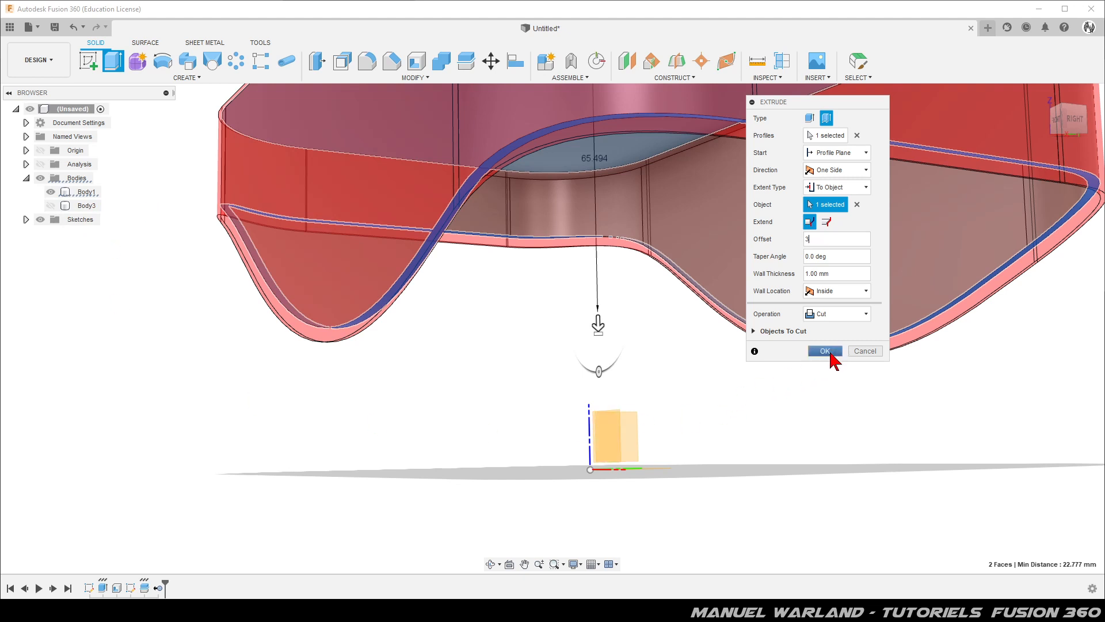
# Set the thin extrusion's operation to Join and complete the projecting lip on the lid
pyautogui.click(841, 314)
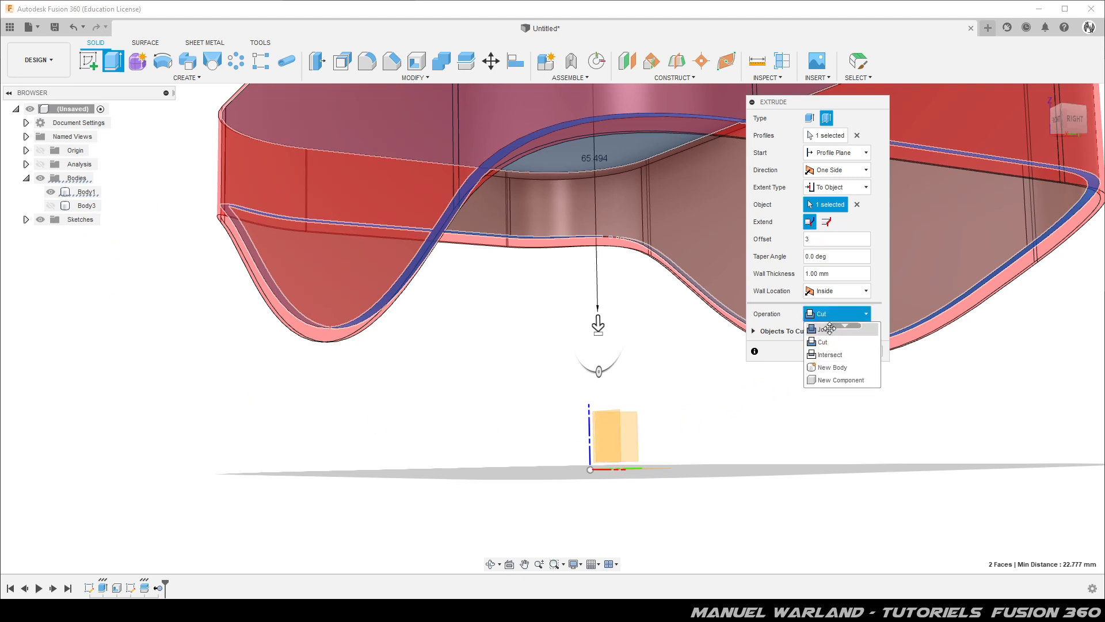
pyautogui.click(830, 329)
pyautogui.click(835, 314)
pyautogui.click(818, 340)
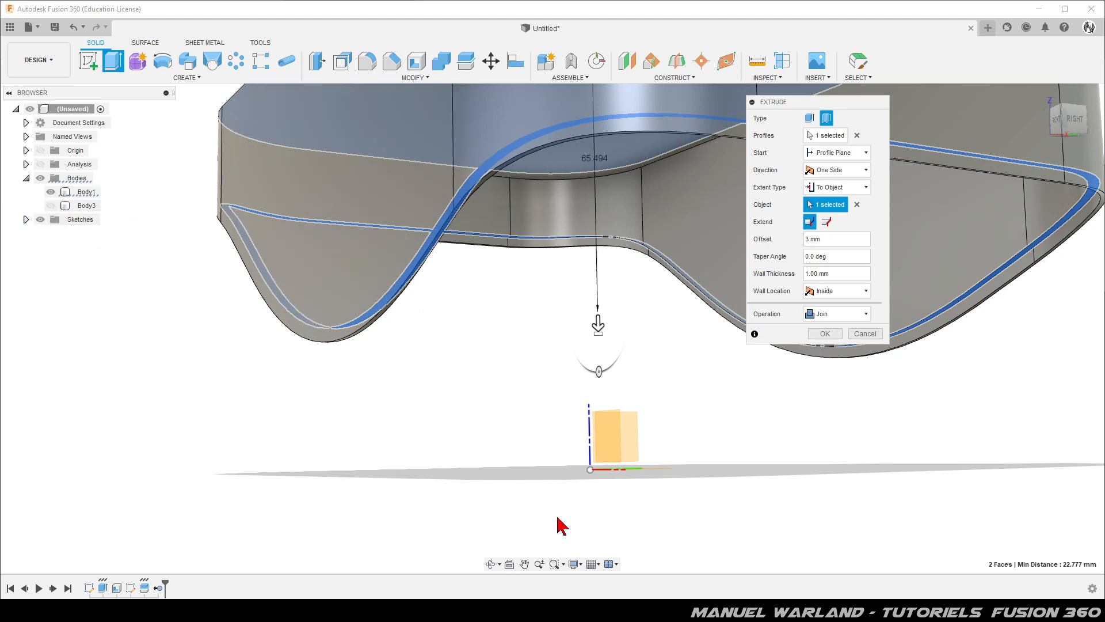
pyautogui.click(827, 335)
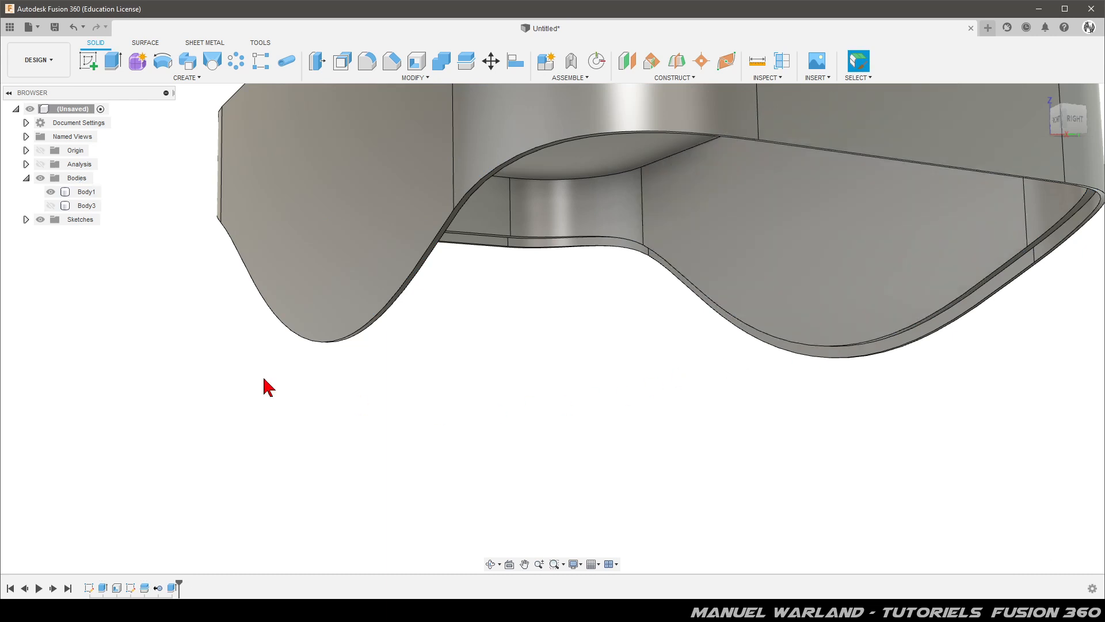
# Hide the lid body and show the base body, viewed from above into its interior
pyautogui.click(51, 192)
pyautogui.click(51, 205)
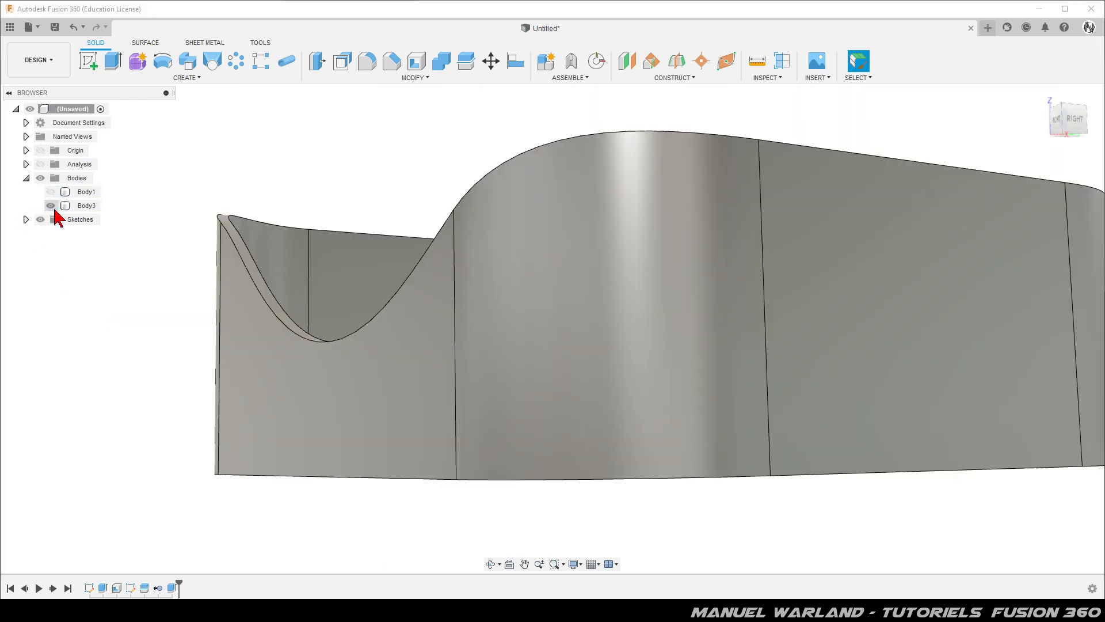
pyautogui.scroll(-3, 266, 127)
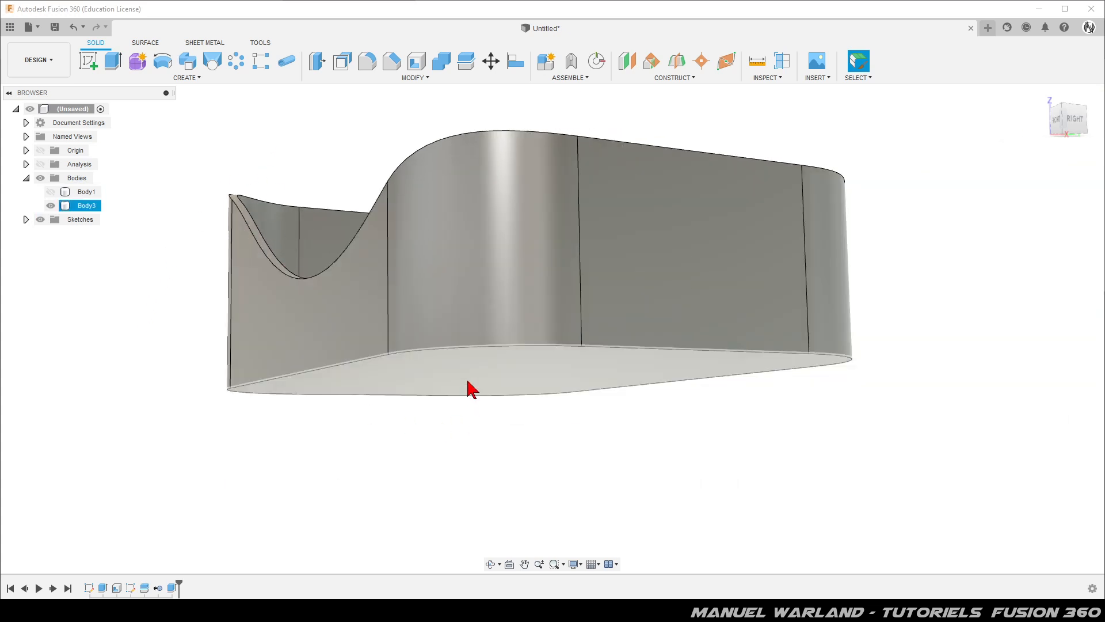
pyautogui.keyDown('shift'); pyautogui.moveTo(489, 304); pyautogui.dragTo(447, 314, button='middle'); pyautogui.keyUp('shift')
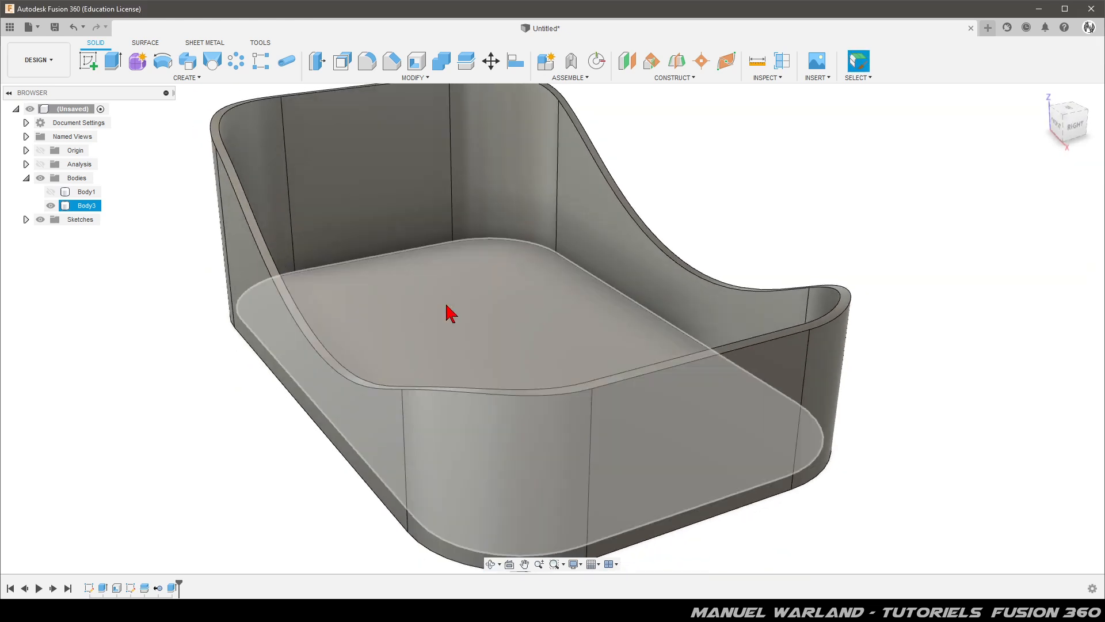
# Start a thin extrusion from the base's inner floor face, running 80 mm upward with a 1 mm wall
pyautogui.click(456, 308)
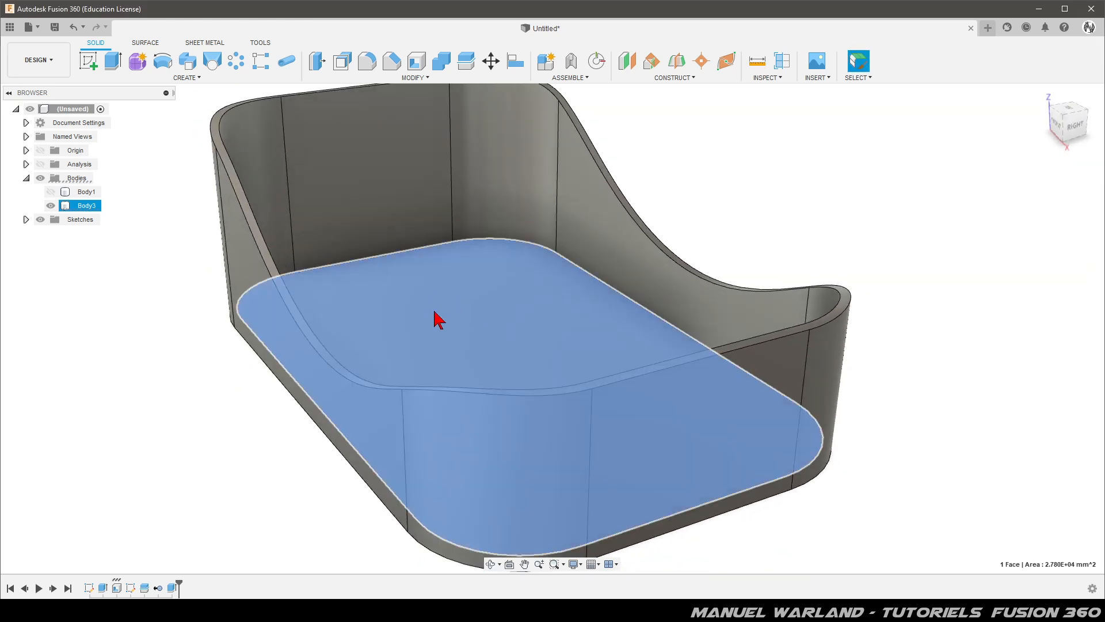
pyautogui.click(114, 62)
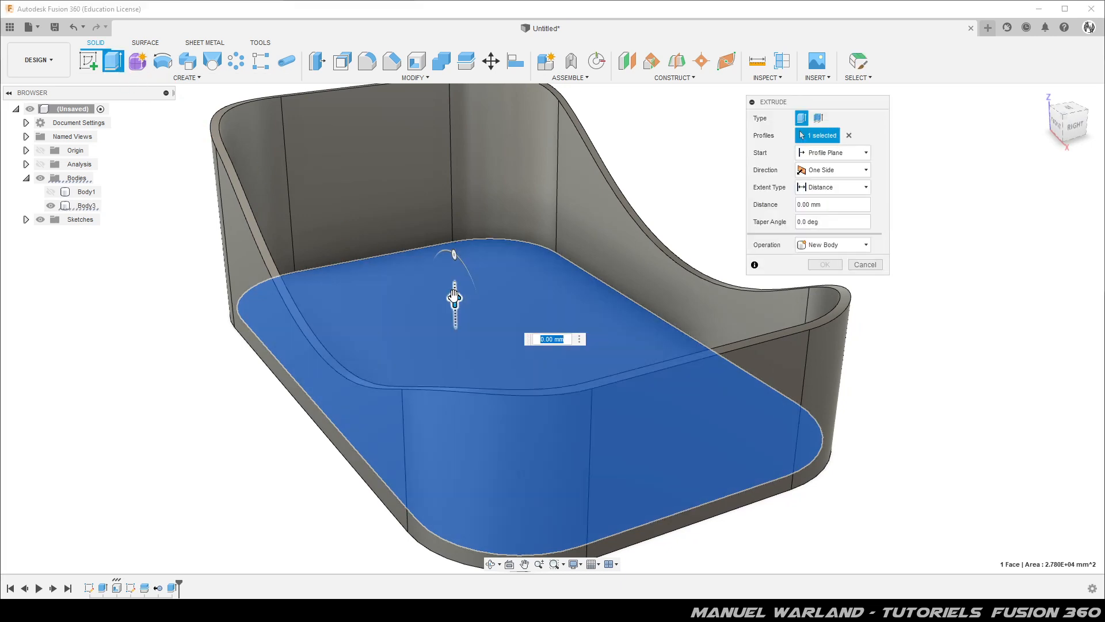
pyautogui.click(819, 119)
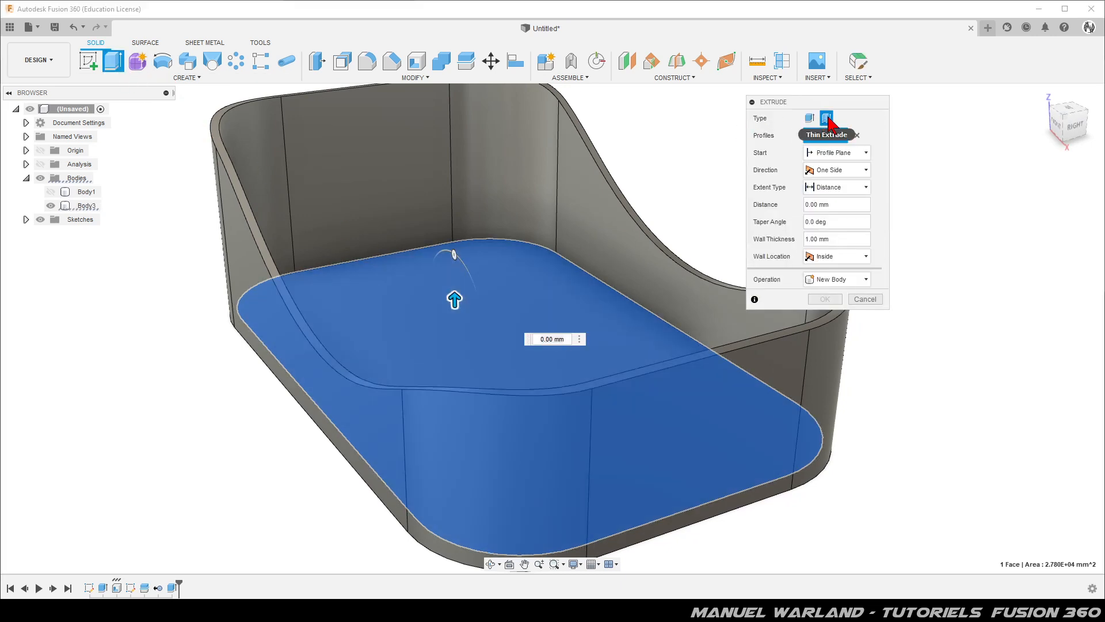
pyautogui.moveTo(454, 298); pyautogui.dragTo(459, 85)
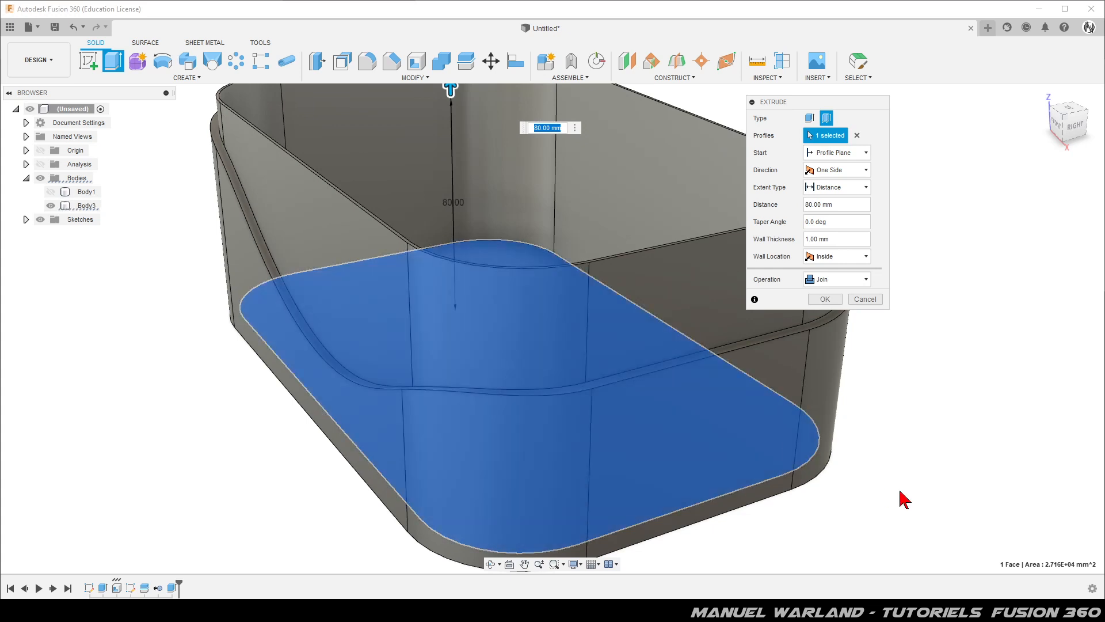
# Set the floor extrusion's extent to the base's wavy rim face with a 3 mm offset
pyautogui.click(837, 189)
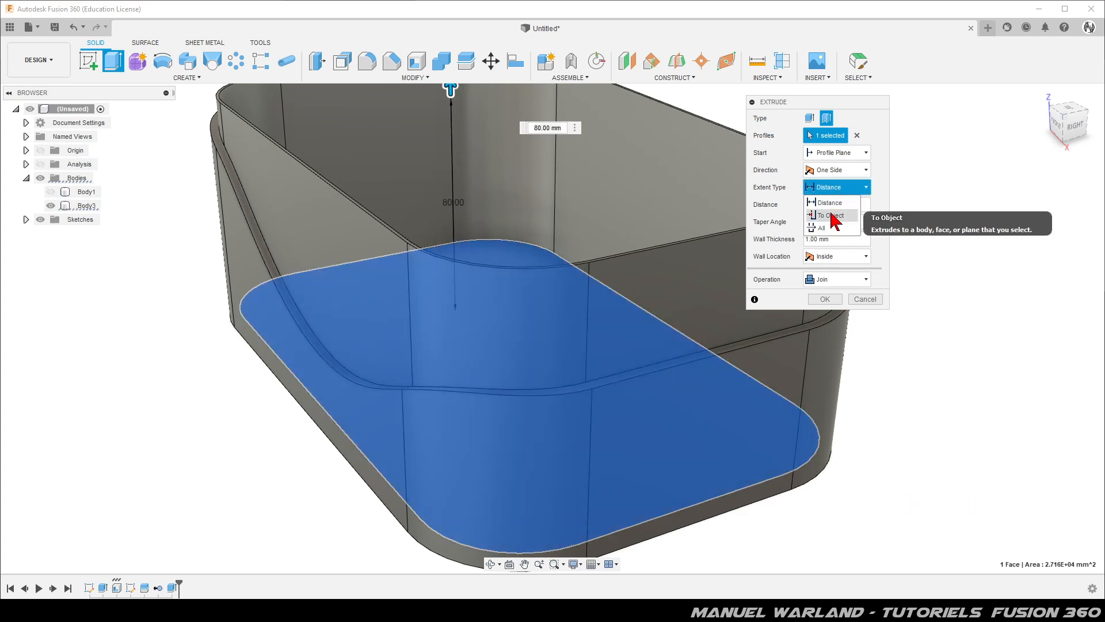
pyautogui.click(832, 216)
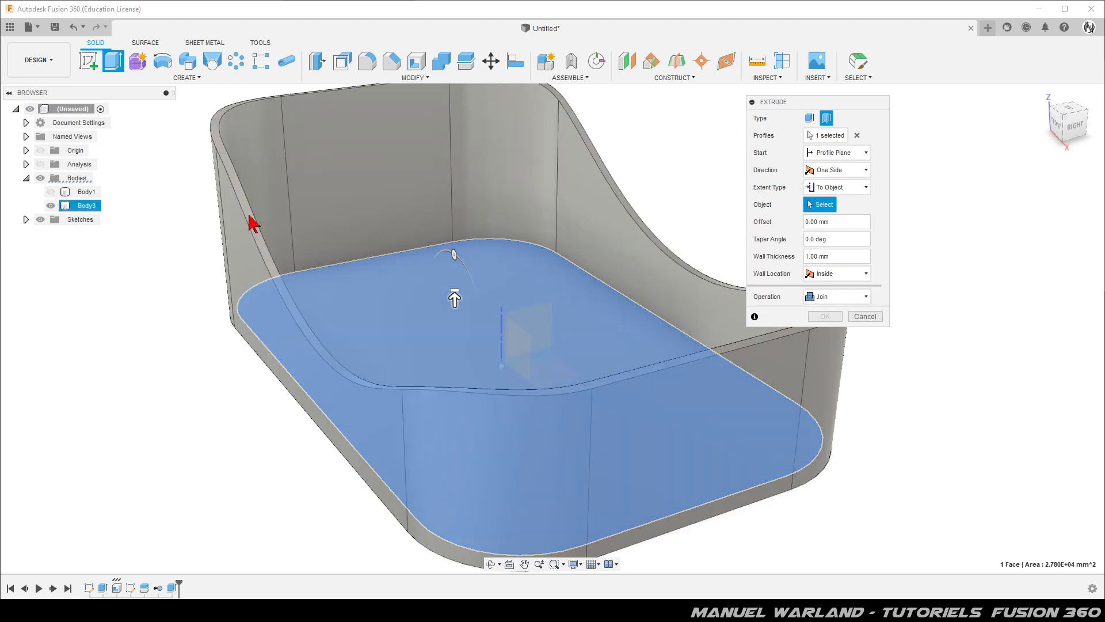
pyautogui.click(252, 219)
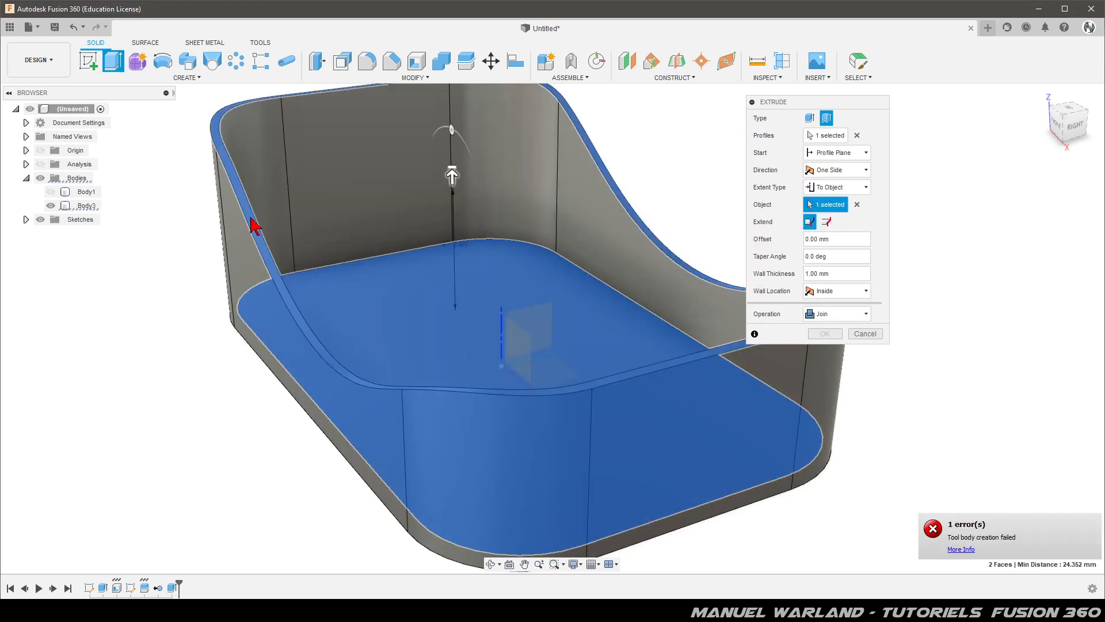
pyautogui.doubleClick(840, 240)
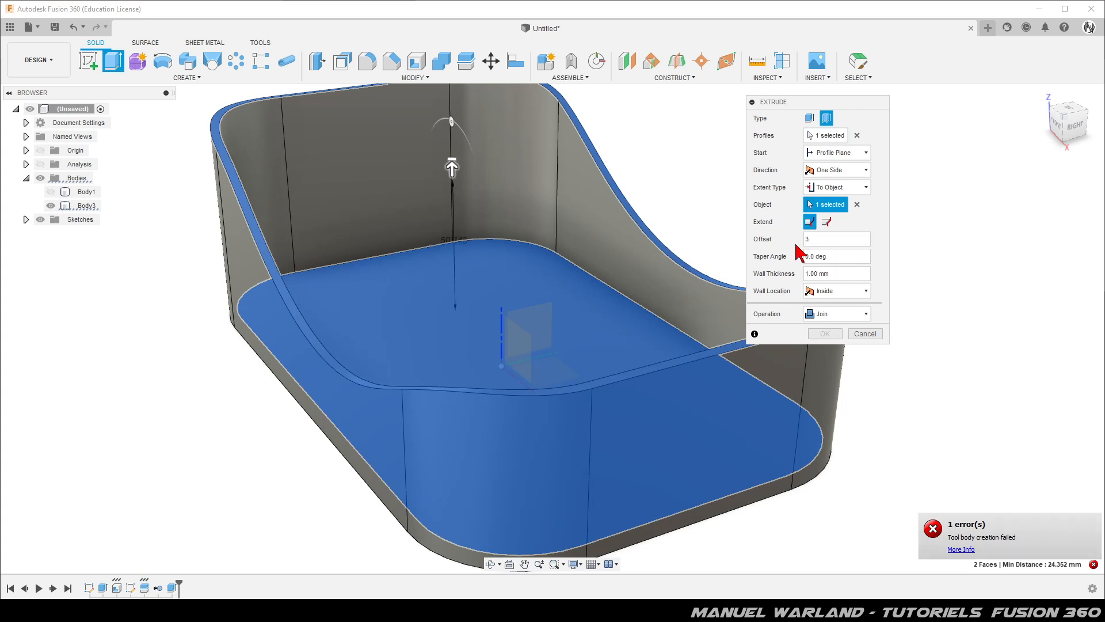
# Place the thin wall outside the floor profile, join it to the base, and complete the extrusion
pyautogui.click(836, 289)
pyautogui.click(825, 321)
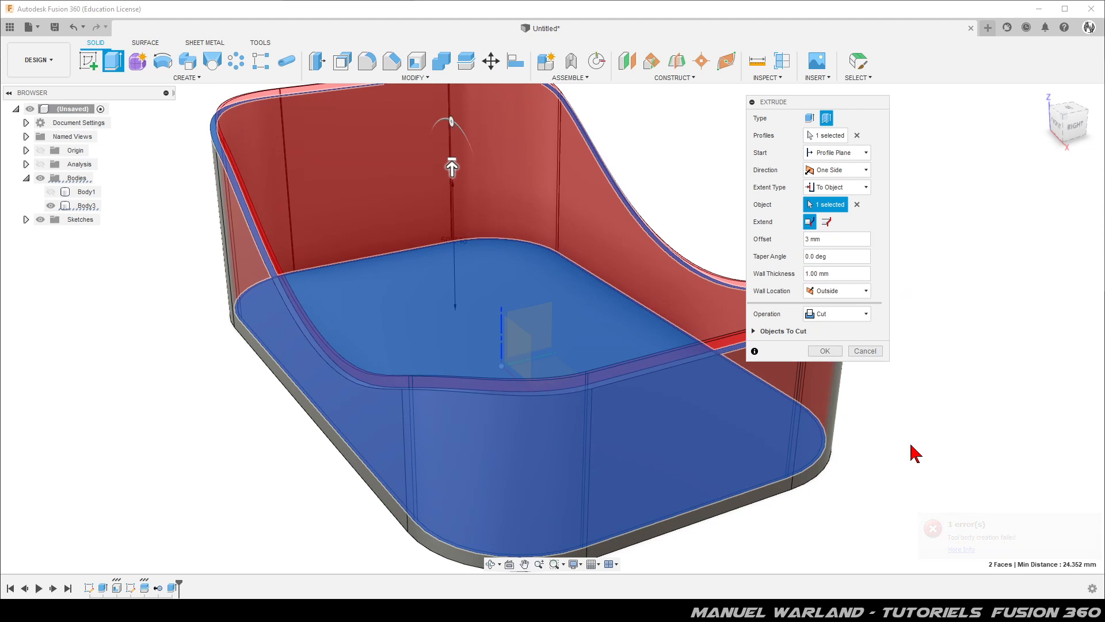
pyautogui.click(839, 322)
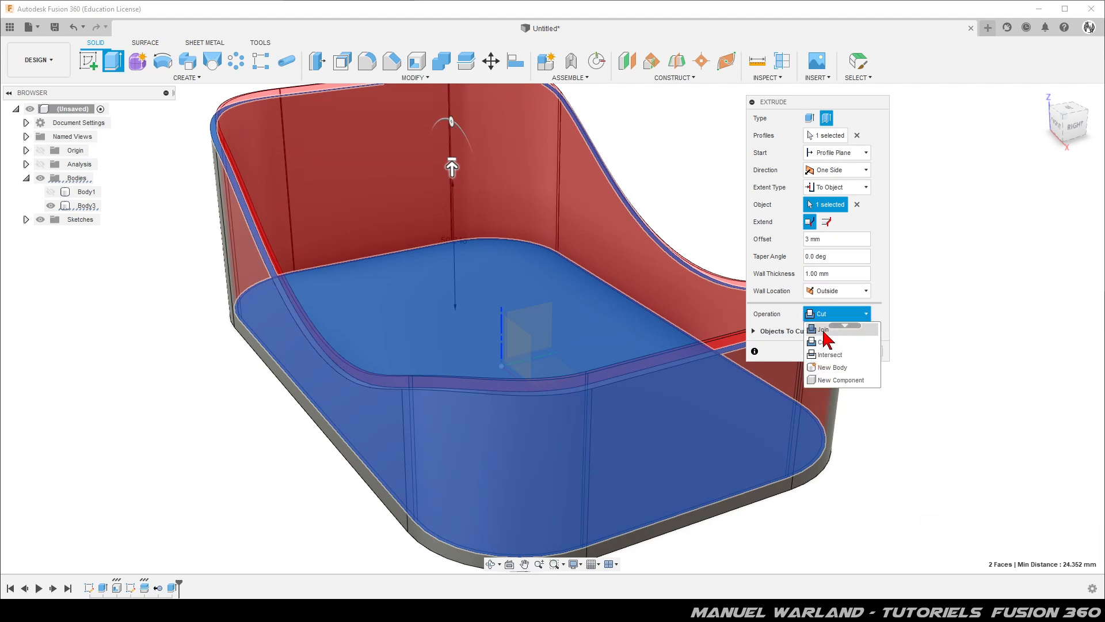
pyautogui.click(822, 331)
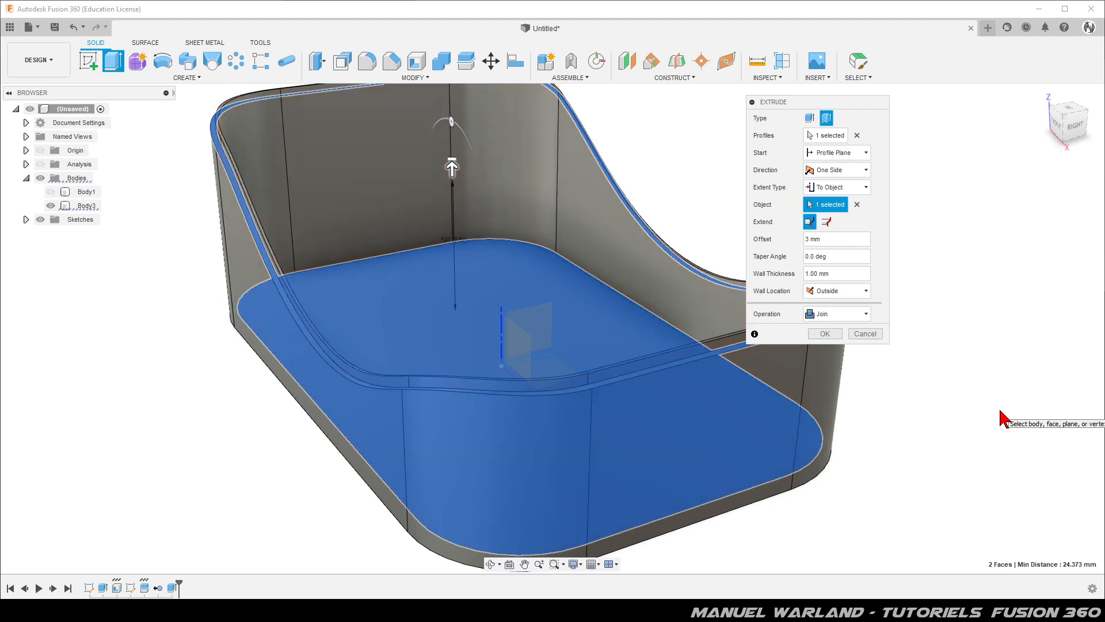
pyautogui.click(825, 334)
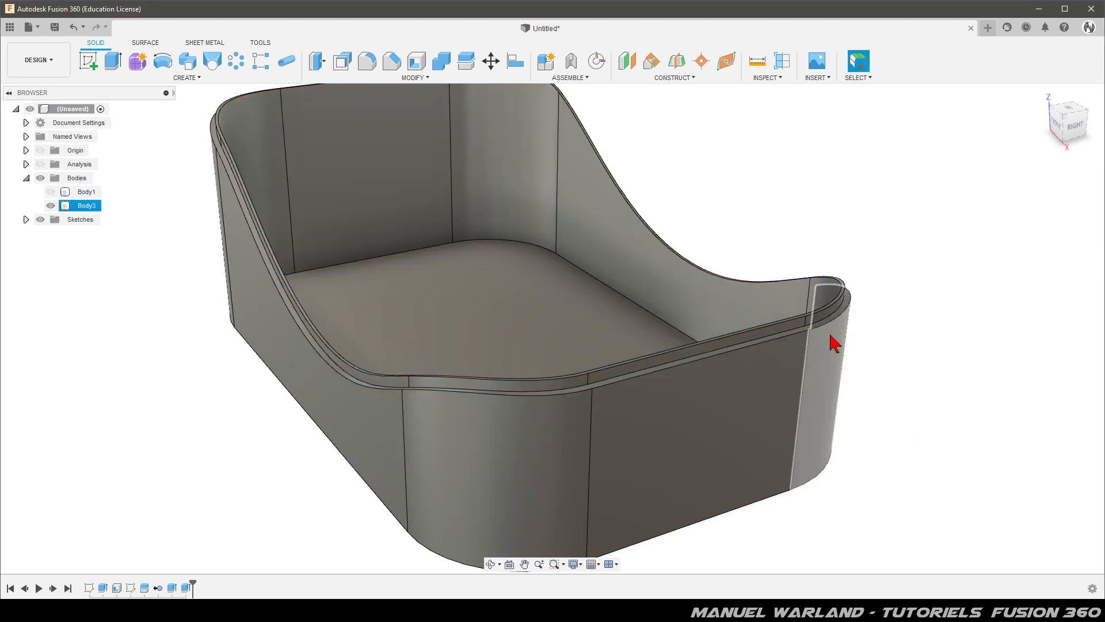
pyautogui.click(124, 348)
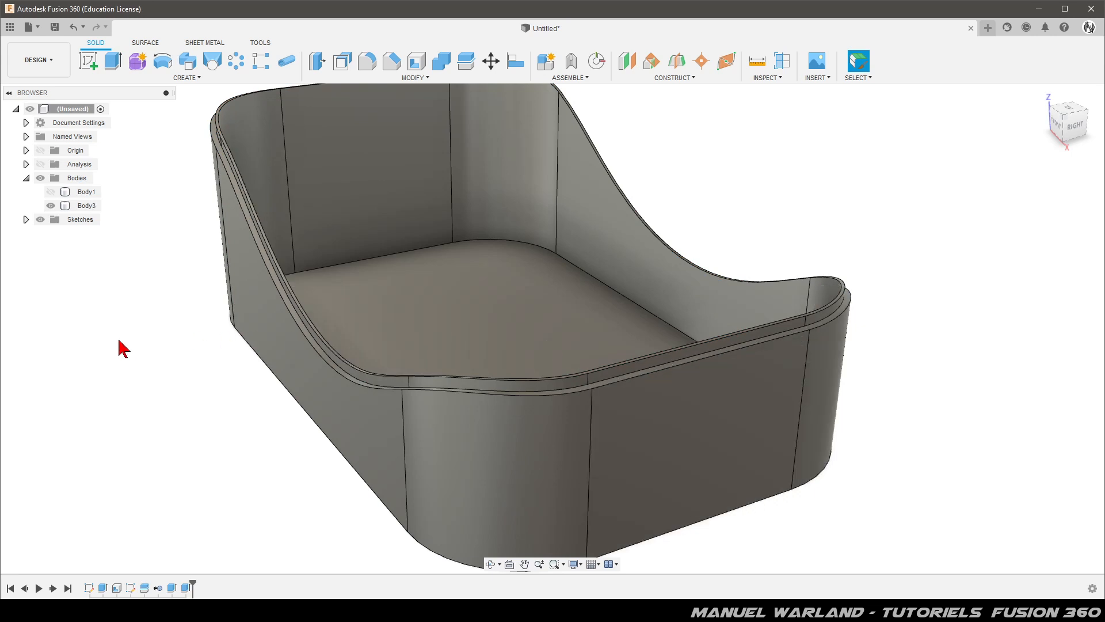
# Show the lid and base bodies together as a closed box
pyautogui.click(51, 193)
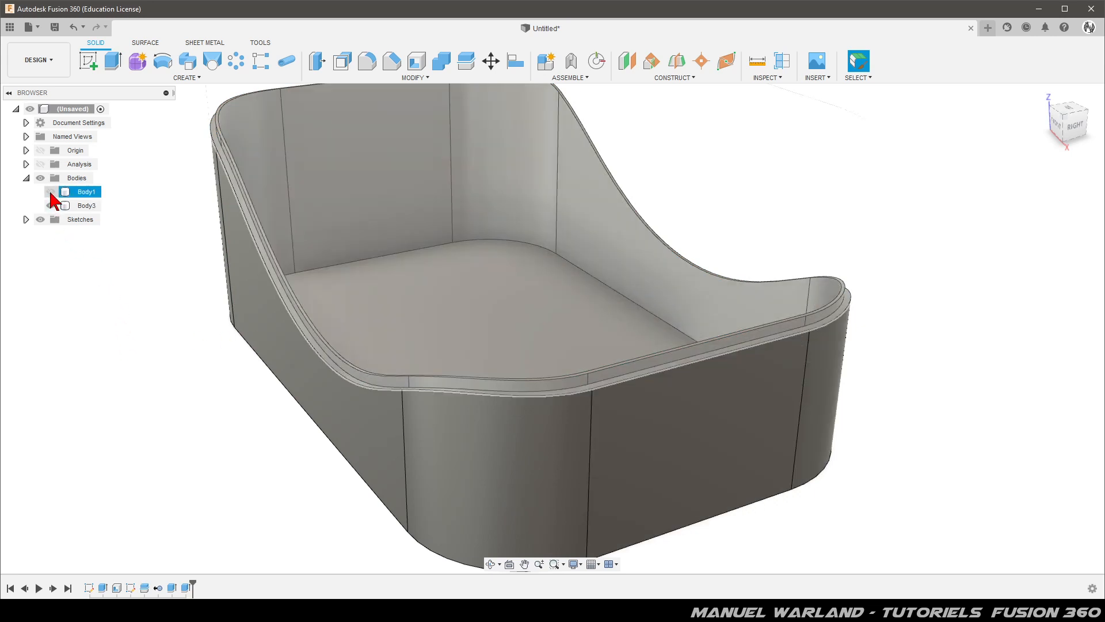
pyautogui.click(50, 206)
pyautogui.scroll(-3, 733, 248)
pyautogui.keyDown('shift'); pyautogui.moveTo(435, 342); pyautogui.dragTo(466, 347, button='middle'); pyautogui.keyUp('shift')
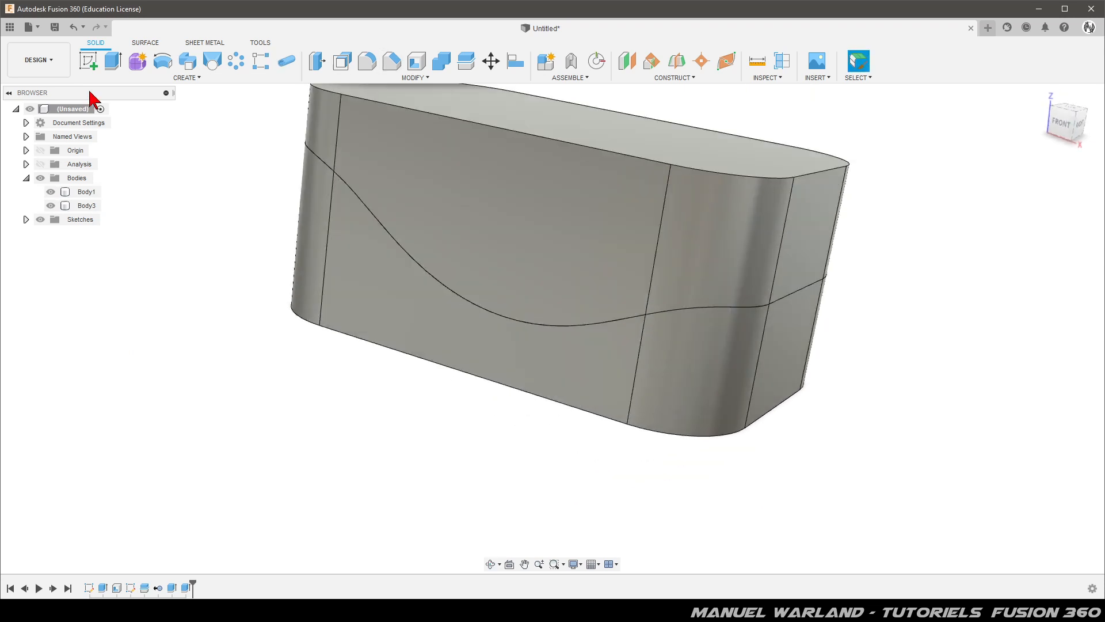
# Turn on the saved section analysis and list its entries to inspect the joint between lid and base
pyautogui.rightClick(79, 164)
pyautogui.click(80, 164)
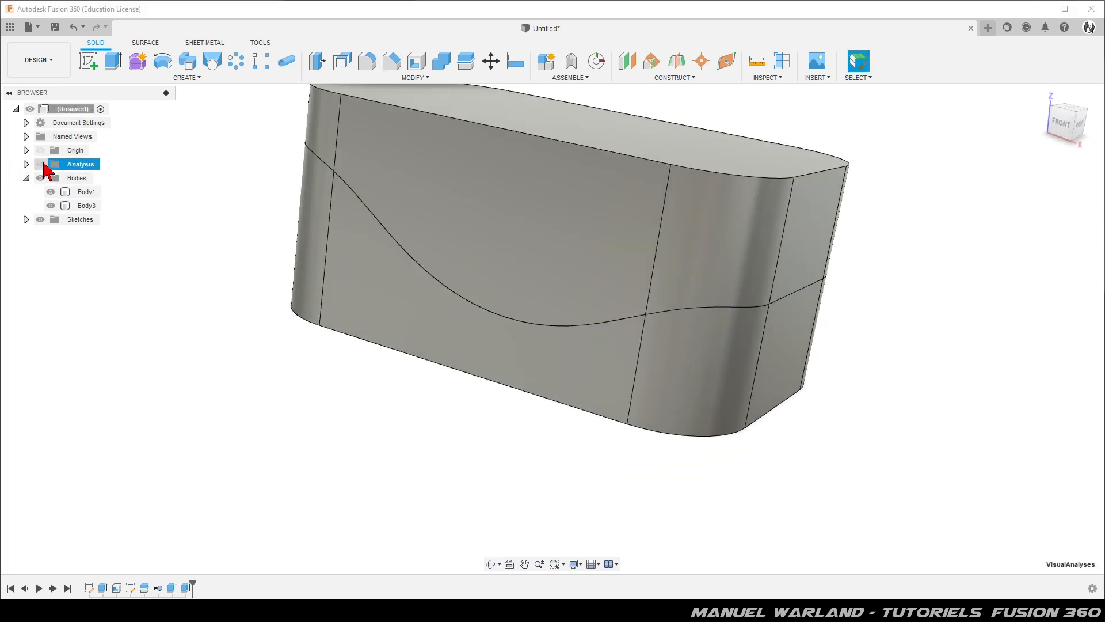
pyautogui.click(40, 164)
pyautogui.click(26, 164)
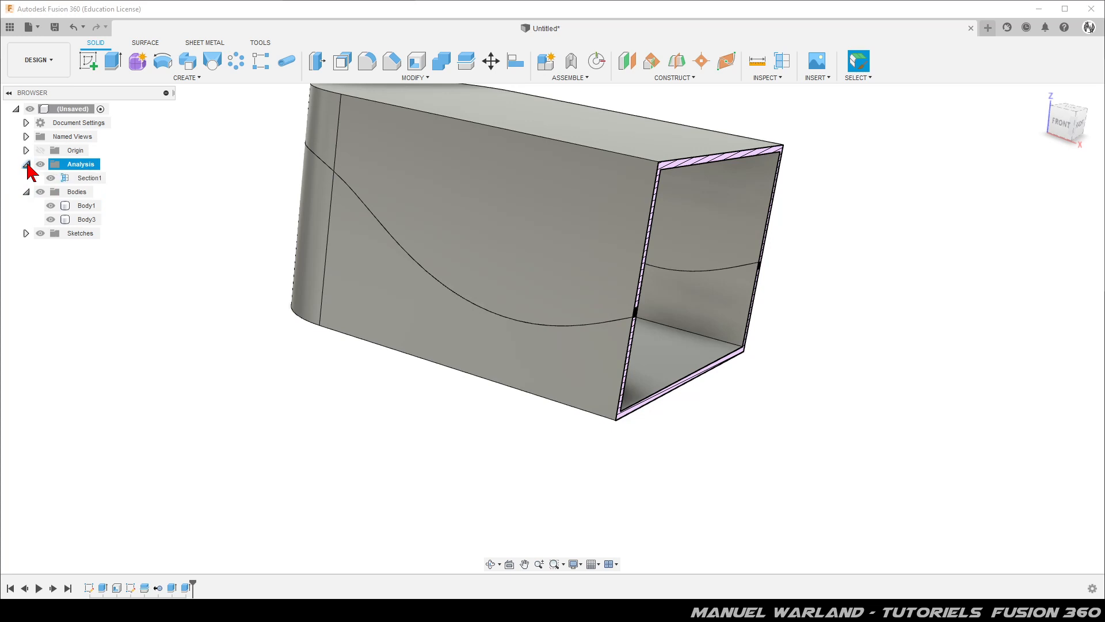
# Edit the saved section analysis, offsetting its cutting plane by -10 mm along Y to cut through the lip joint
pyautogui.click(91, 179)
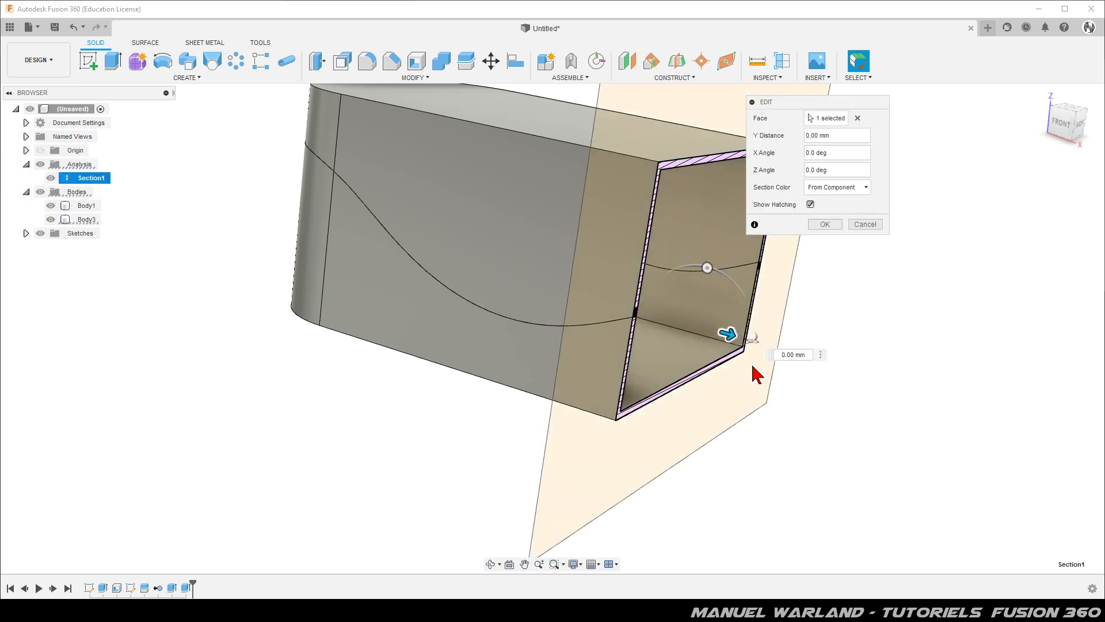
pyautogui.moveTo(742, 346); pyautogui.dragTo(703, 330)
pyautogui.keyDown('shift'); pyautogui.moveTo(702, 330); pyautogui.dragTo(451, 328, button='middle'); pyautogui.keyUp('shift')
pyautogui.scroll(5, 409, 283)
pyautogui.moveTo(417, 285)
pyautogui.keyDown('shift'); pyautogui.mouseDown(button='middle')
pyautogui.moveTo(424, 315)
pyautogui.moveTo(406, 332)
pyautogui.mouseUp(button='middle'); pyautogui.keyUp('shift')
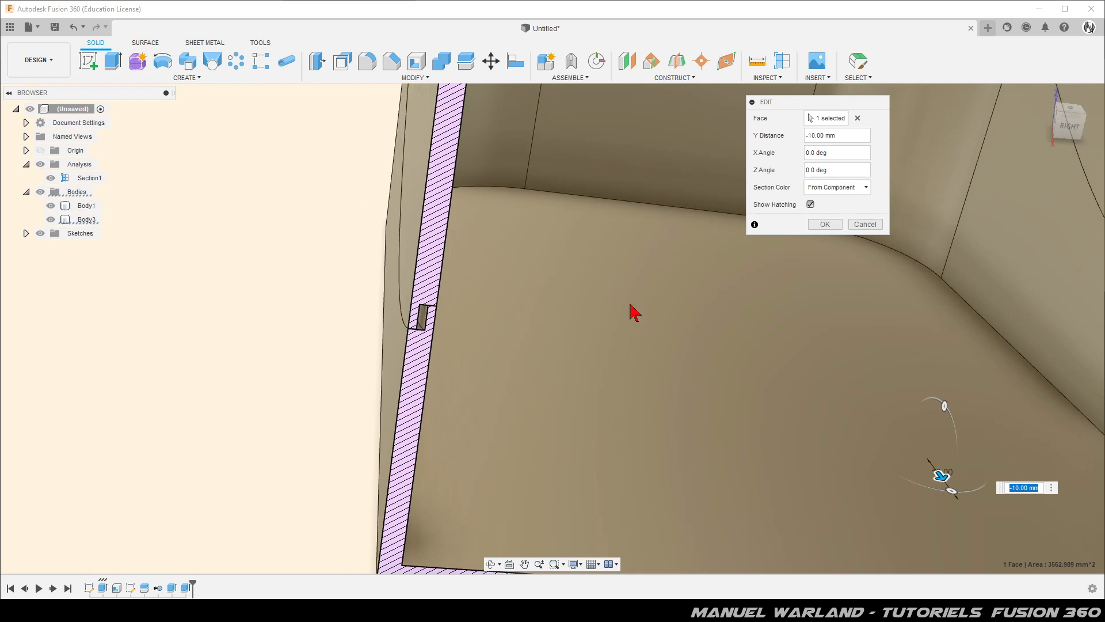
pyautogui.click(830, 228)
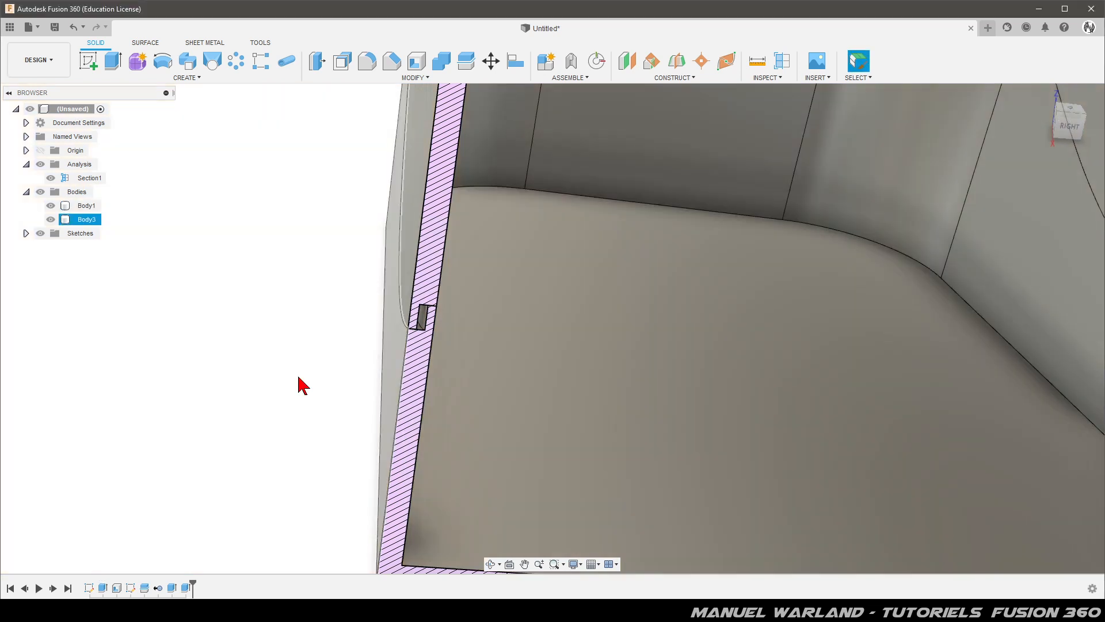
# Edit the lid lip's thin extrusion with the base hidden, setting its wall thickness to 1.3 mm
pyautogui.click(172, 588)
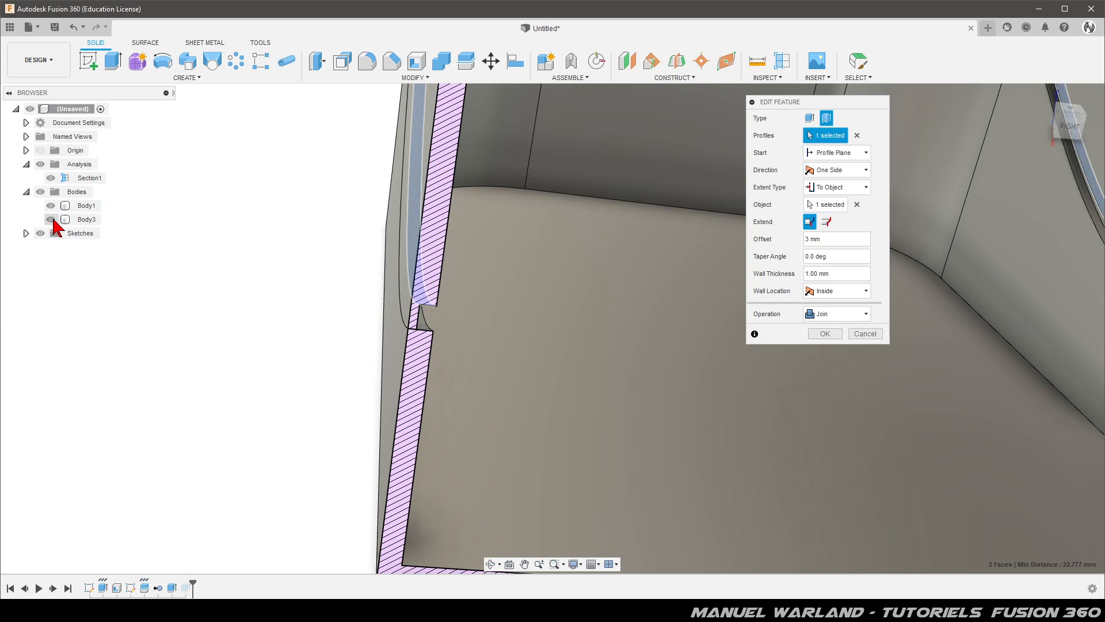
pyautogui.click(51, 219)
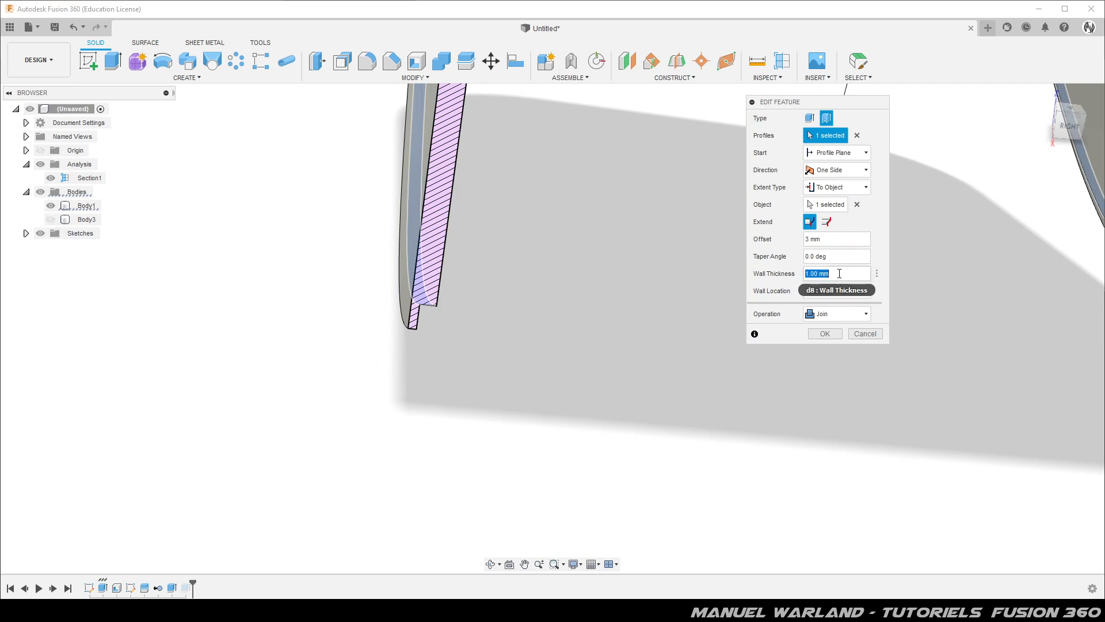
pyautogui.write('1.3')
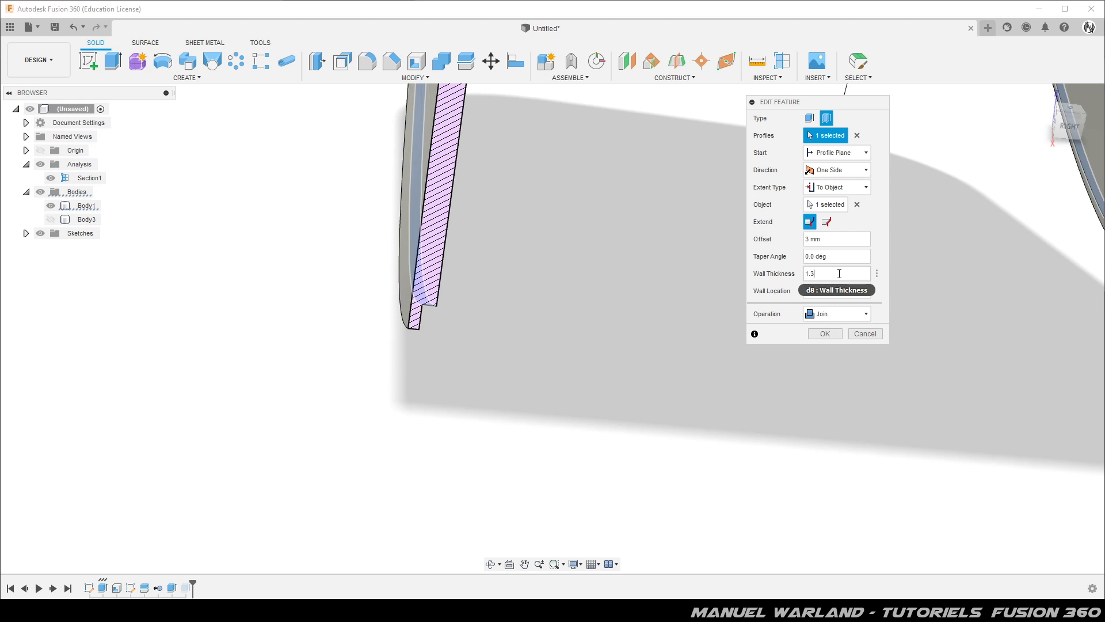
pyautogui.press('Return')
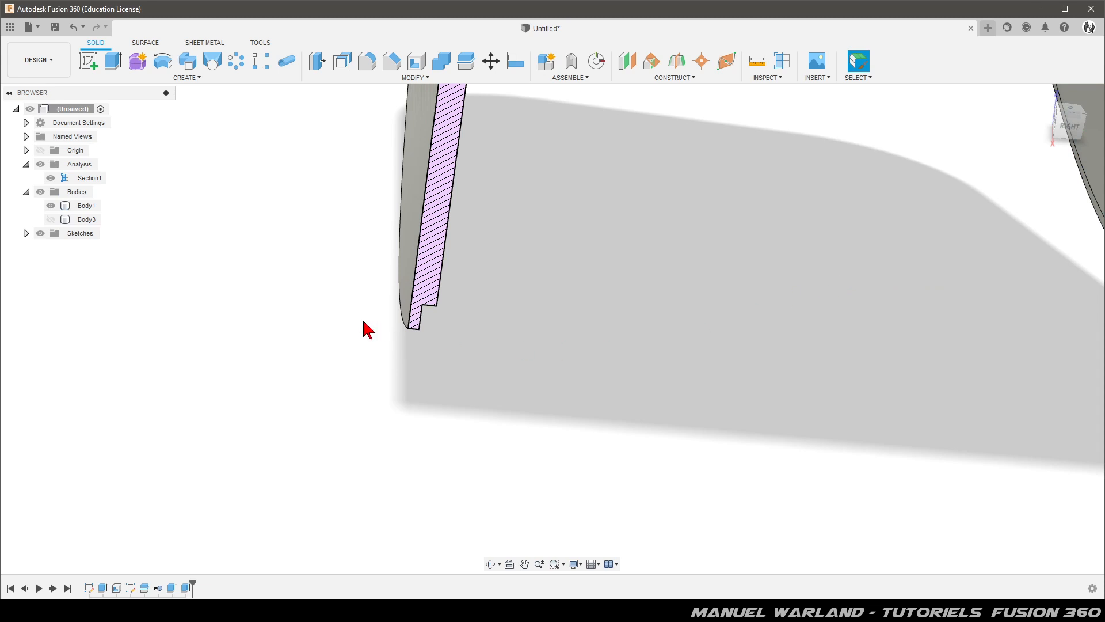
# Show only the base and set the wall thickness of its lip's thin extrusion to 1.3 mm
pyautogui.click(51, 205)
pyautogui.click(50, 219)
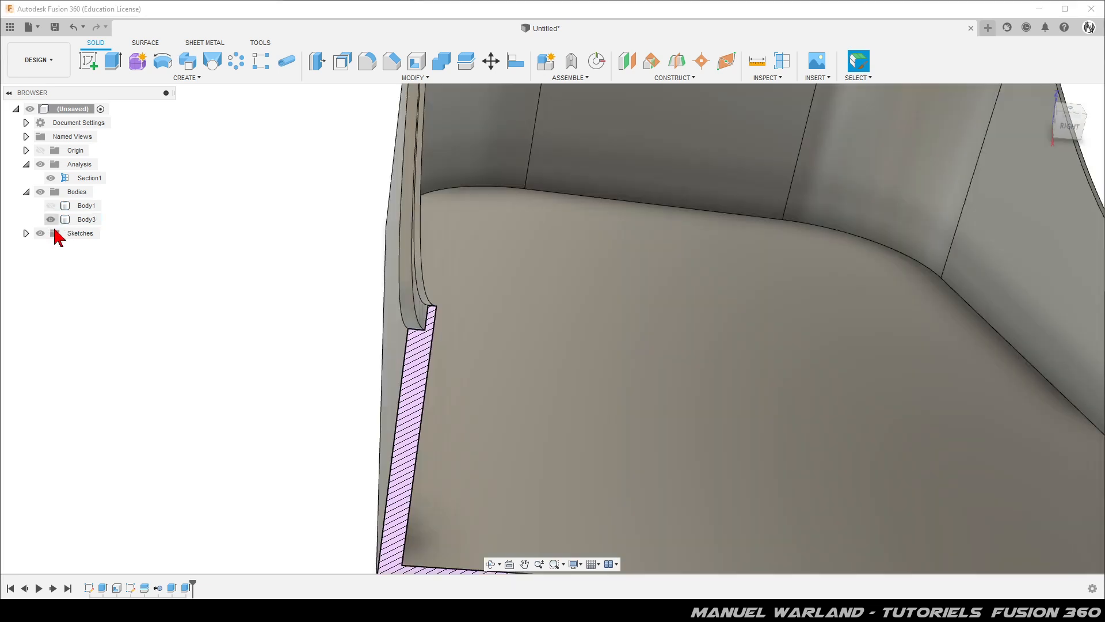
pyautogui.click(186, 588)
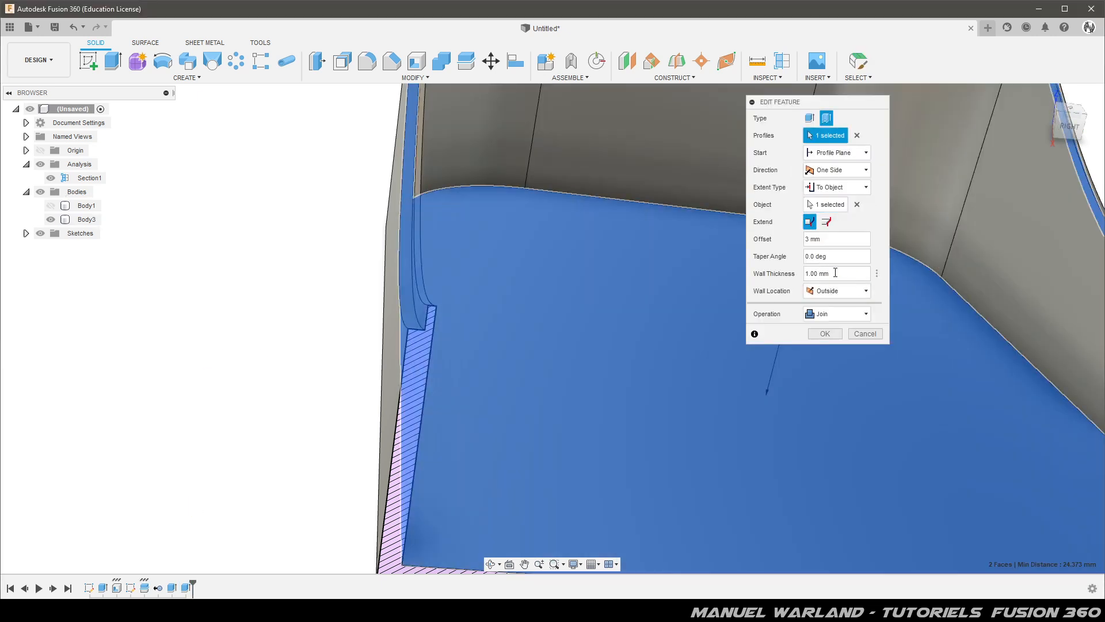
pyautogui.doubleClick(835, 273)
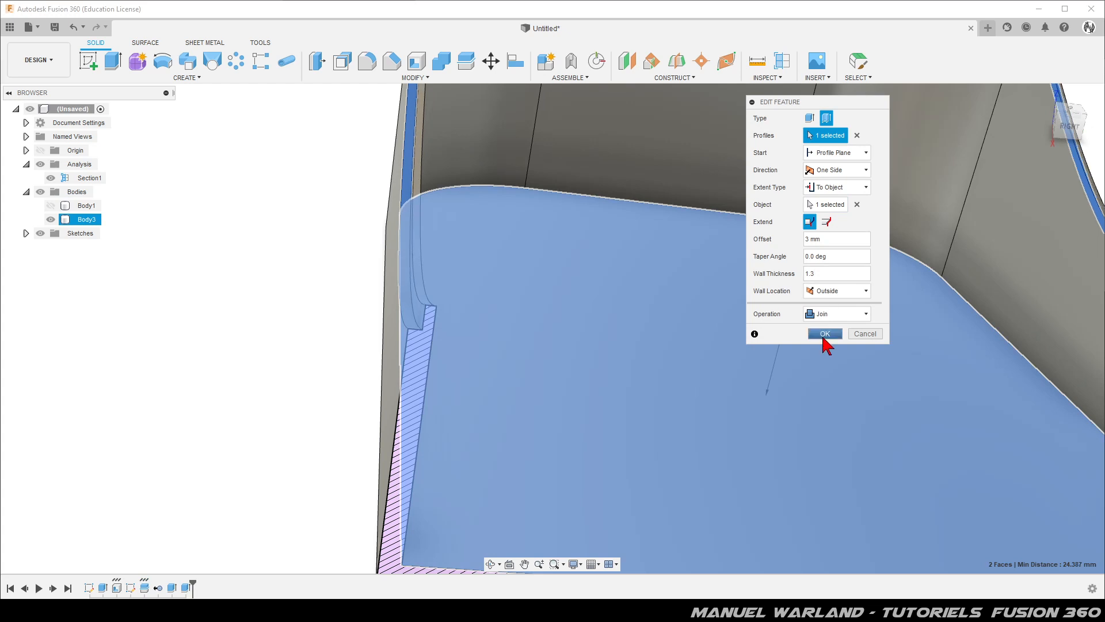
pyautogui.click(825, 333)
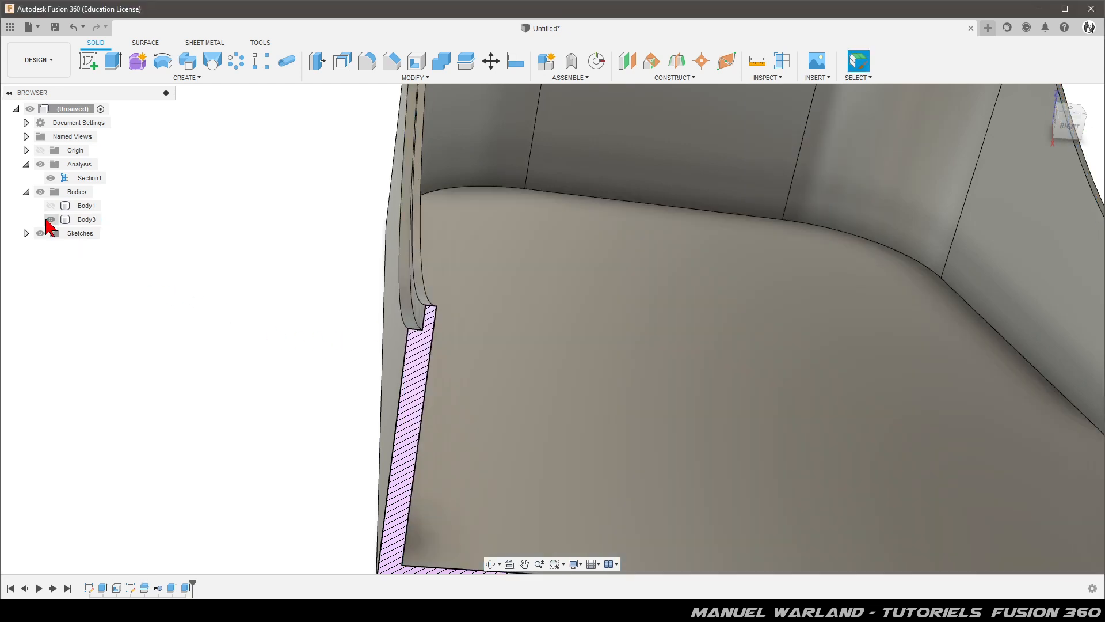
# Show the lid together with the base and examine the clearance between the interlocking lips on both sides of the section
pyautogui.click(51, 206)
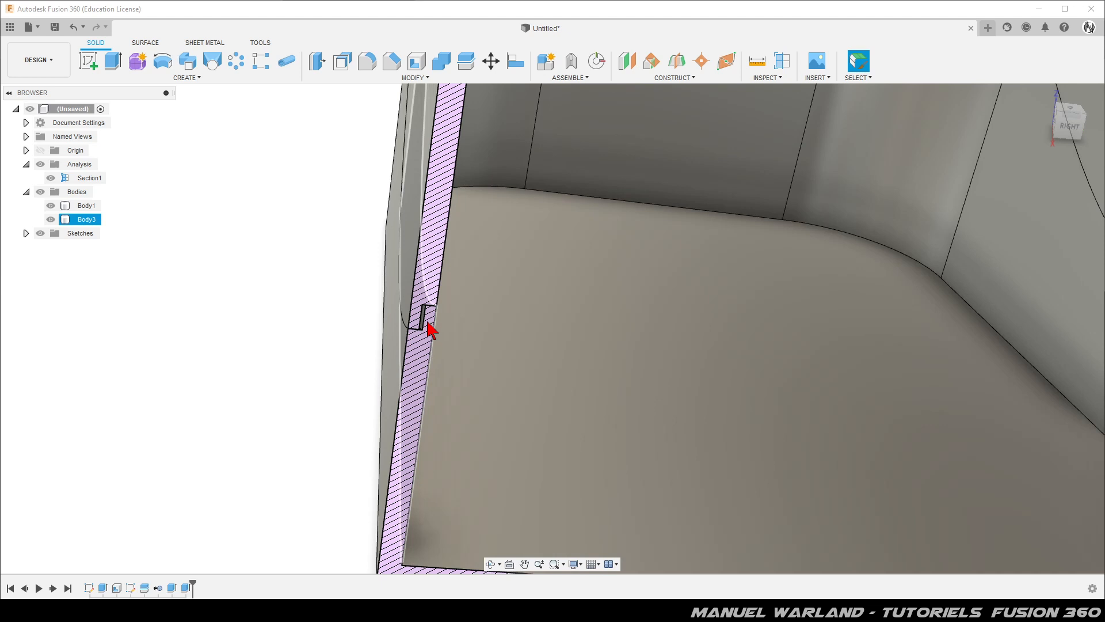
pyautogui.keyDown('shift'); pyautogui.moveTo(346, 375); pyautogui.dragTo(375, 375, button='middle'); pyautogui.keyUp('shift')
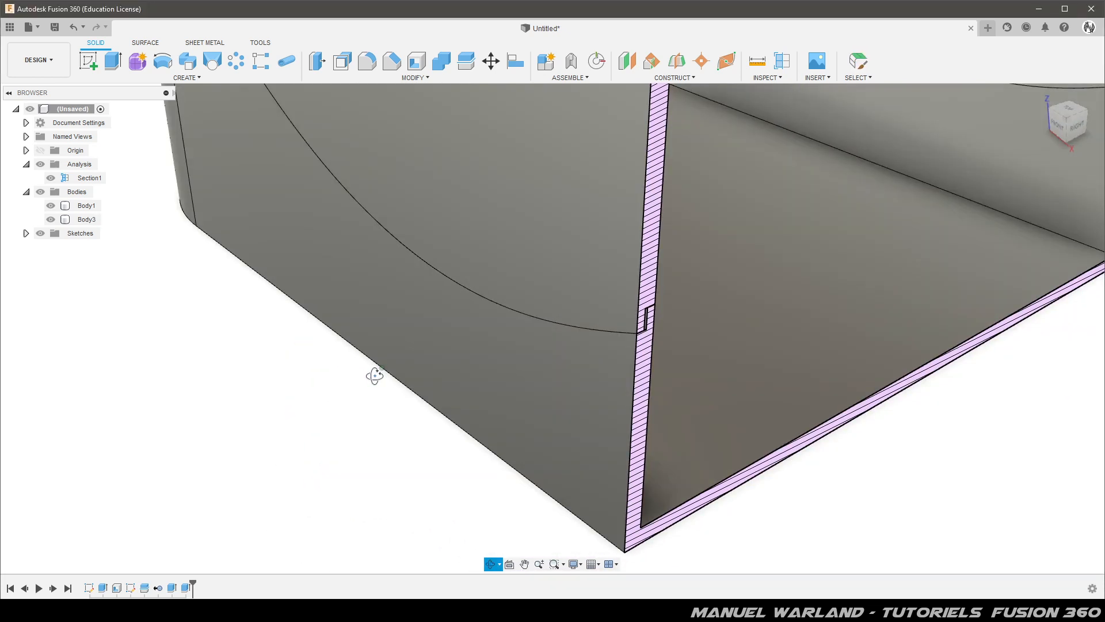
pyautogui.scroll(-3, 358, 384)
pyautogui.scroll(-2, 355, 379)
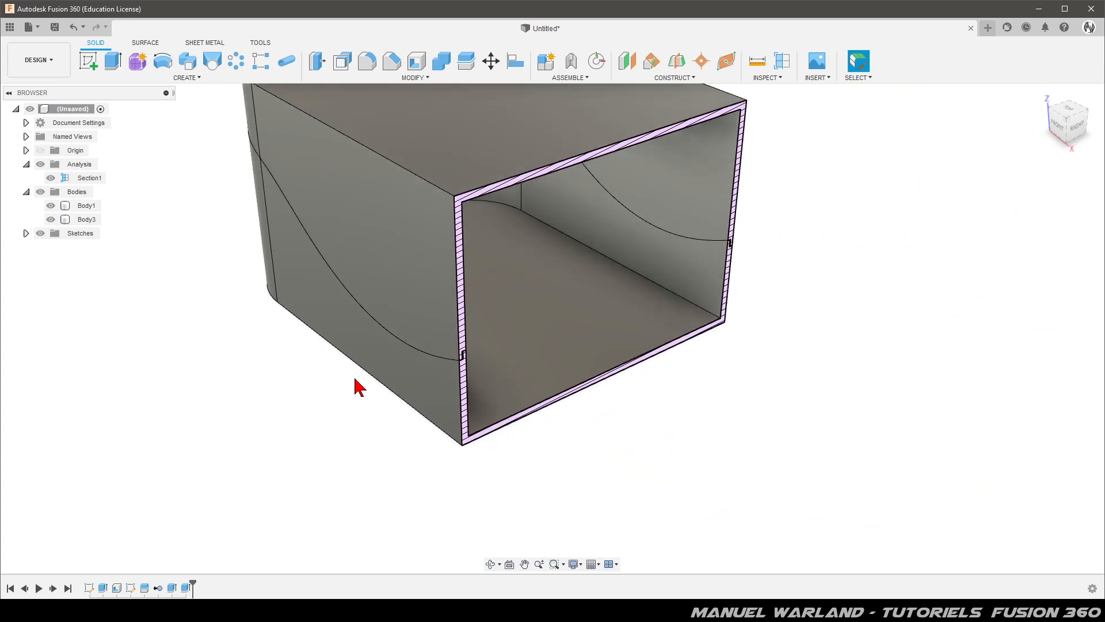
pyautogui.moveTo(456, 254)
pyautogui.keyDown('shift'); pyautogui.mouseDown(button='middle')
pyautogui.moveTo(455, 224)
pyautogui.moveTo(457, 244)
pyautogui.mouseUp(button='middle'); pyautogui.keyUp('shift')
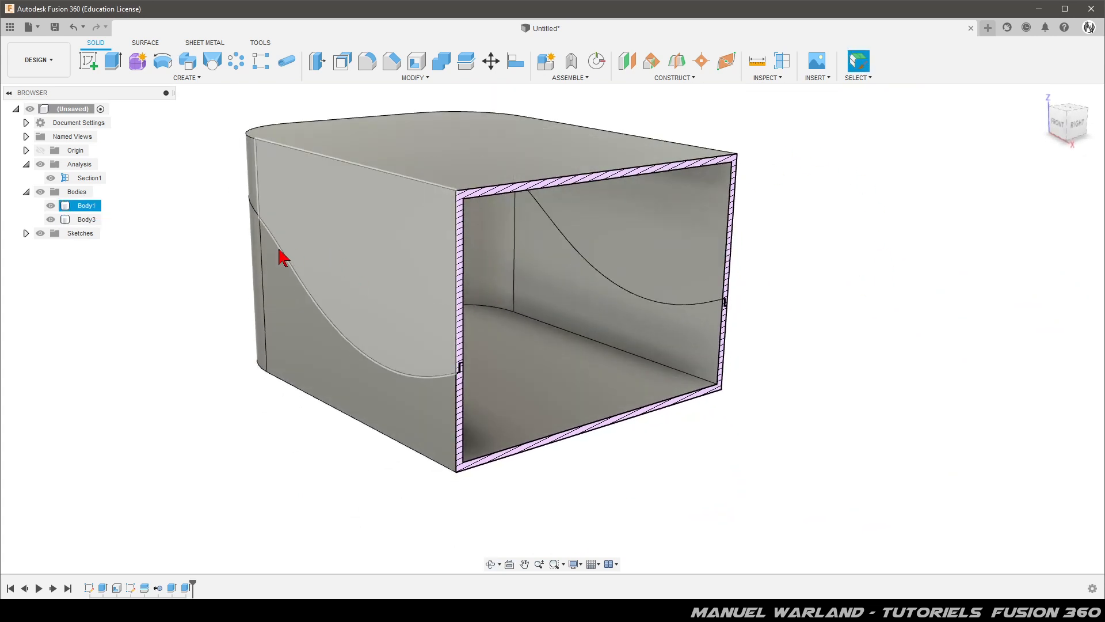
pyautogui.scroll(1, 660, 416)
pyautogui.click(464, 107)
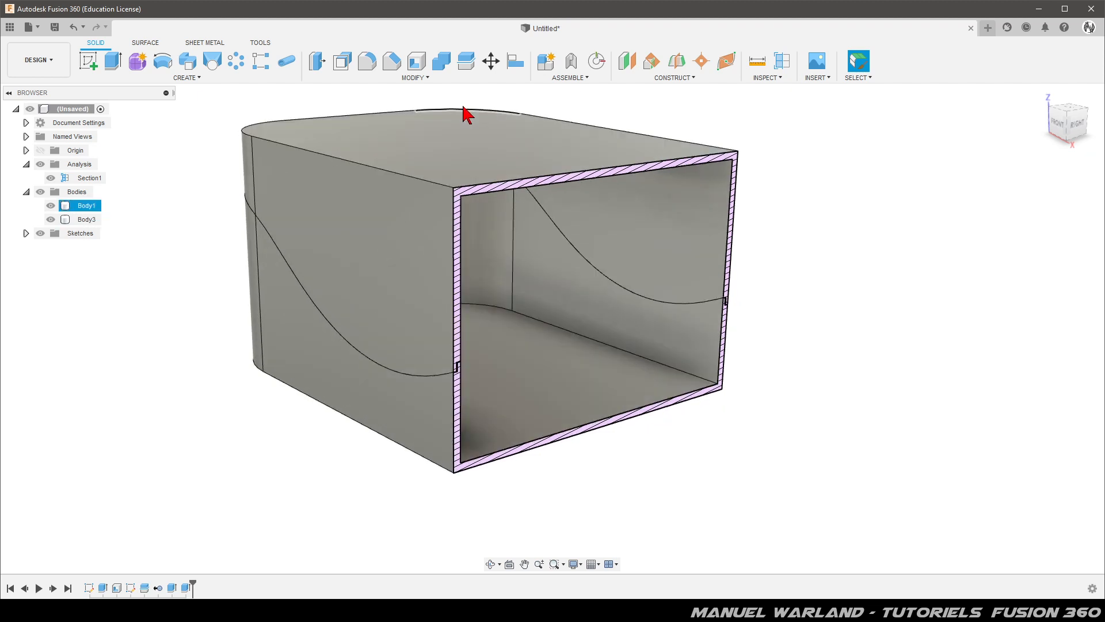
pyautogui.scroll(1, 464, 107)
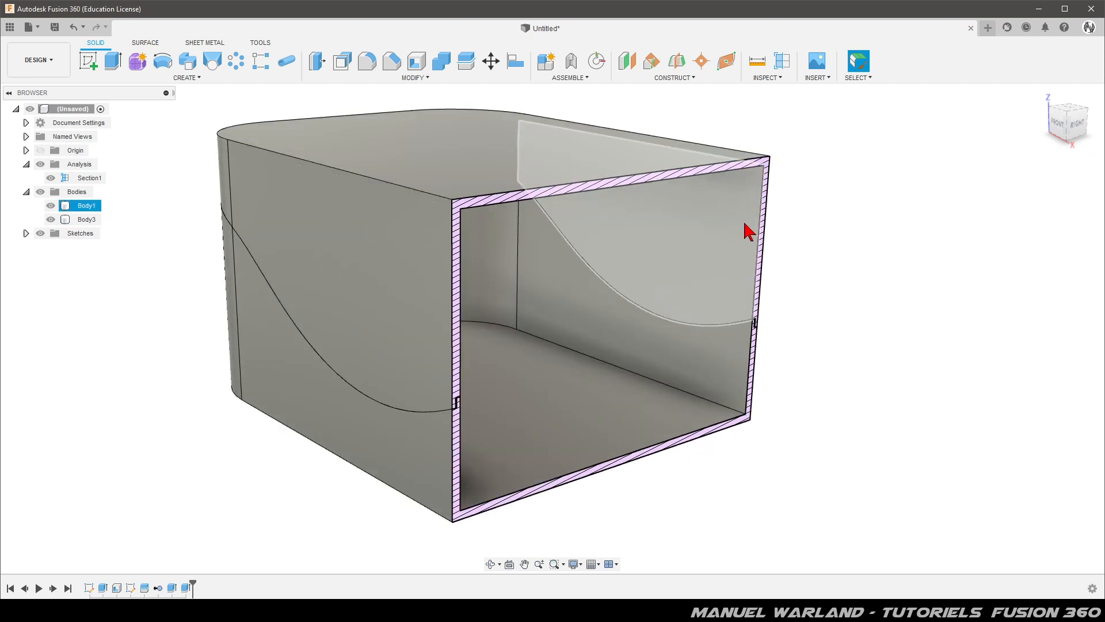
pyautogui.click(905, 296)
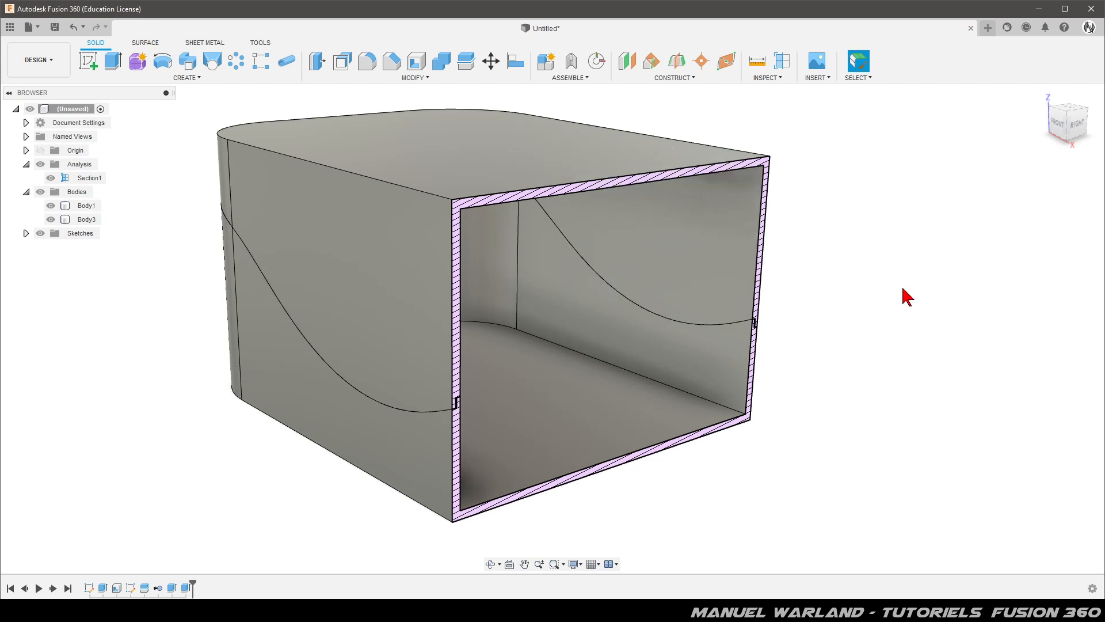